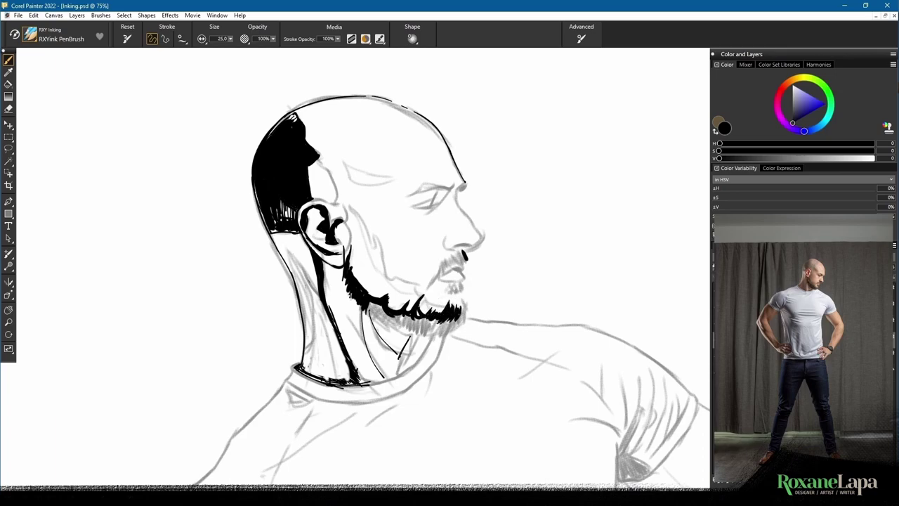
Ink the beard at the chin and hatch the cheek from the ear down to the beard with diagonal RXYink Flair strokes
left_click_drag(464, 312, 461, 326)
mouse_move(383, 172)
left_mouse_down()
mouse_move(375, 201)
mouse_move(383, 187)
mouse_move(364, 220)
left_mouse_up()
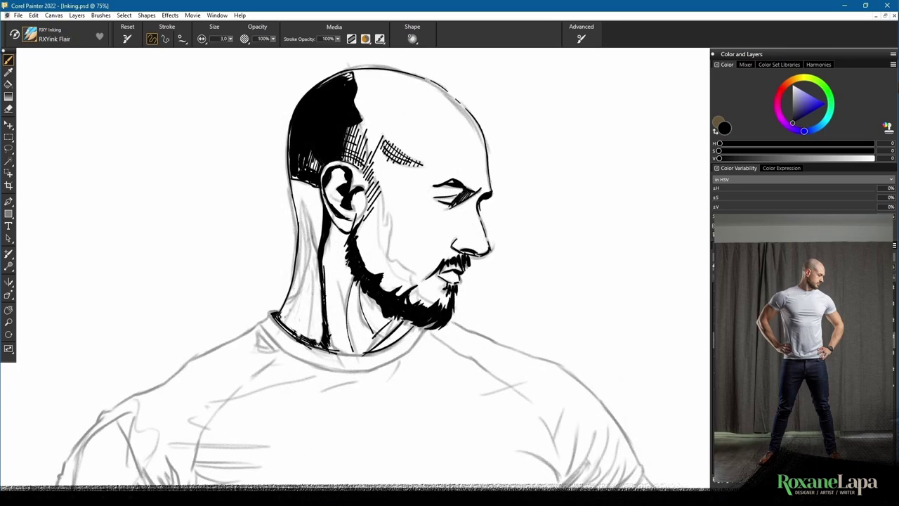
left_click_drag(389, 187, 359, 233)
left_click_drag(399, 206, 359, 256)
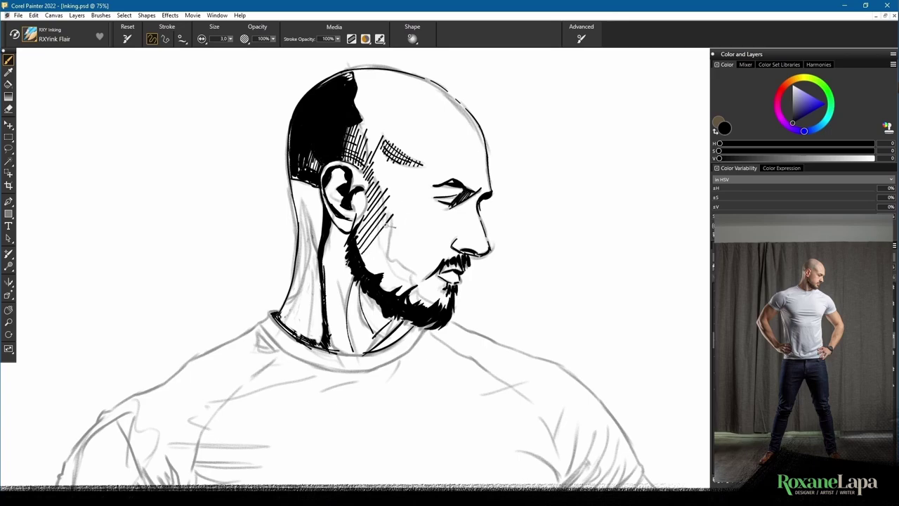
left_click_drag(390, 228, 361, 264)
mouse_move(395, 227)
left_mouse_down()
mouse_move(368, 267)
mouse_move(383, 290)
left_mouse_up()
mouse_move(406, 270)
left_mouse_down()
mouse_move(391, 292)
mouse_move(413, 304)
left_mouse_up()
Cross-hatch the cheek shading beside the ear and above the beard with strokes in the opposite direction
mouse_move(360, 229)
left_mouse_down()
mouse_move(375, 274)
mouse_move(393, 288)
left_mouse_up()
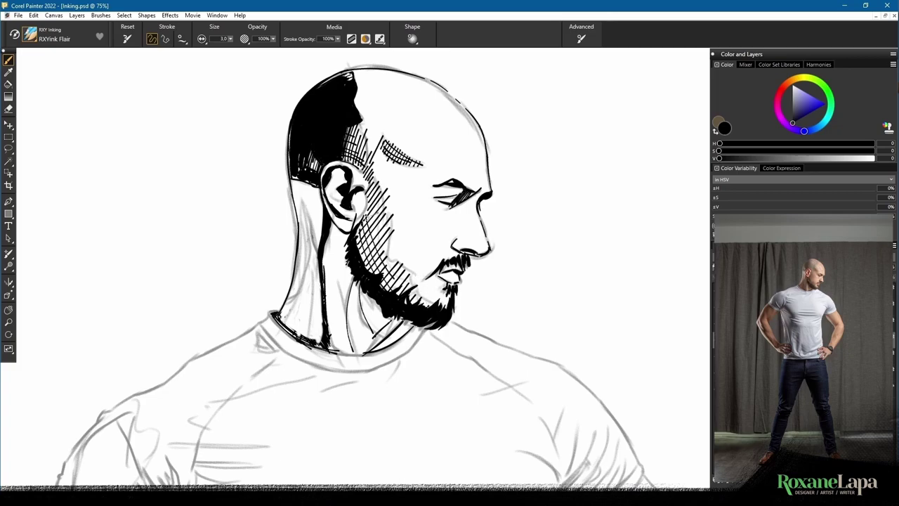
left_click_drag(365, 205, 404, 260)
left_click_drag(369, 188, 383, 222)
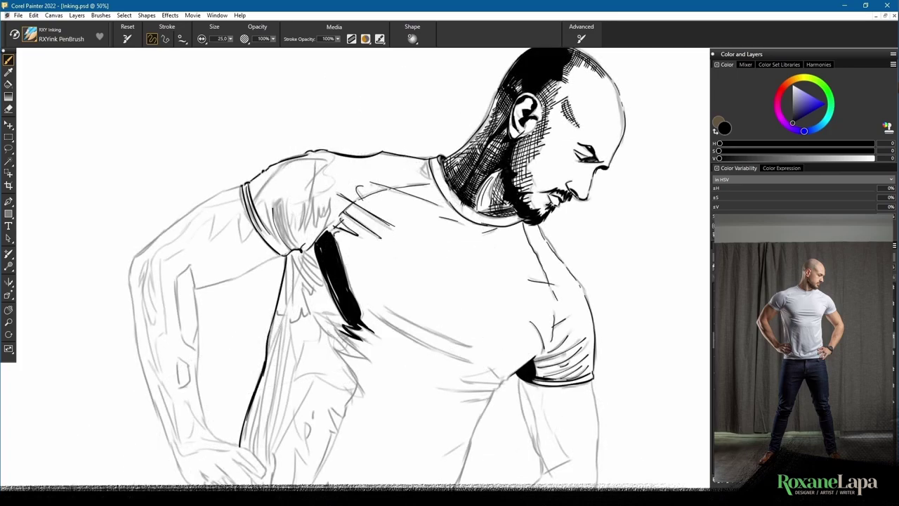
Extend the solid black shirt shadow below the armpit using the RXYink PenBrush at size 25
mouse_move(334, 333)
left_mouse_down()
mouse_move(371, 359)
mouse_move(331, 356)
mouse_move(368, 355)
mouse_move(355, 351)
left_mouse_up()
left_click_drag(316, 321, 340, 355)
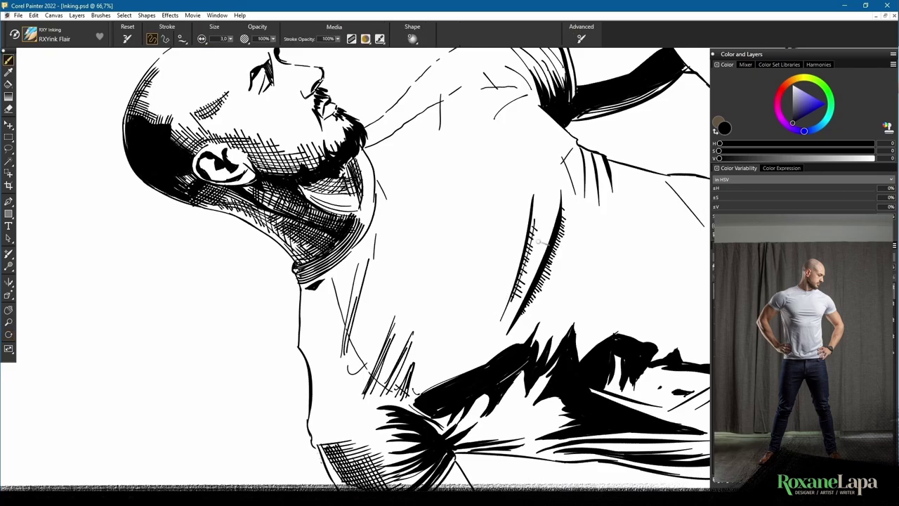
Hatch along the two chest folds with RXYink Flair and add RXYink Hatch 3 strokes to the chest above them
left_click_drag(535, 242, 522, 284)
mouse_move(563, 220)
left_mouse_down()
mouse_move(513, 322)
mouse_move(532, 299)
left_mouse_up()
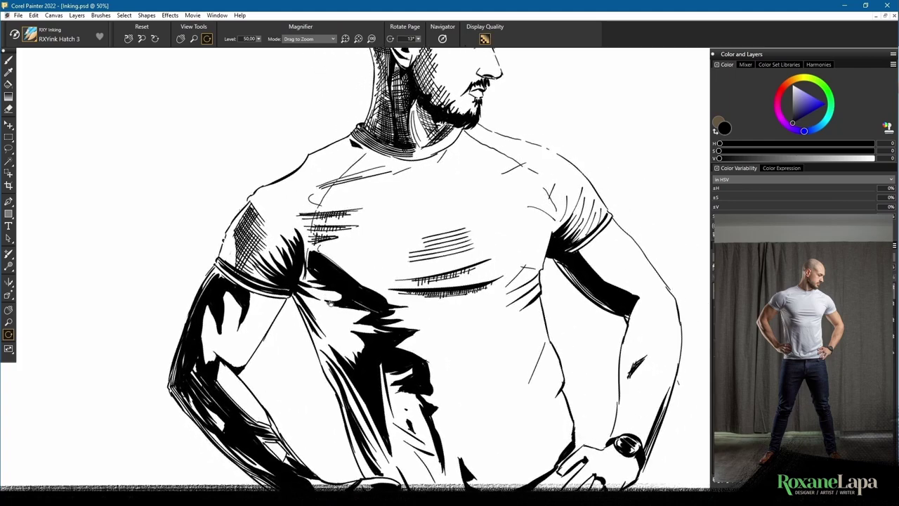
key("b")
mouse_move(444, 235)
left_mouse_down()
mouse_move(438, 260)
mouse_move(426, 257)
left_mouse_up()
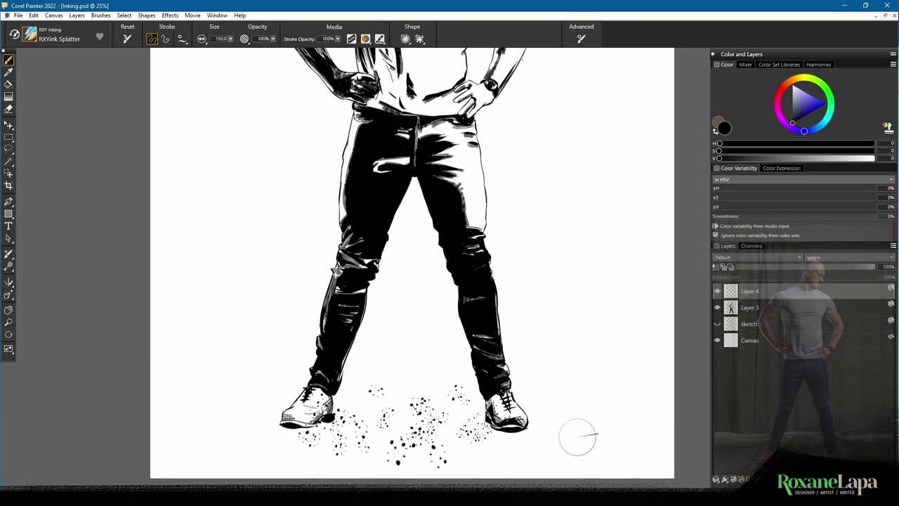
Splatter ink on the ground around the shoes with RXYink Splatter at size 150 and squash the splatter vertically
mouse_move(516, 427)
left_mouse_down()
mouse_move(242, 418)
mouse_move(562, 425)
mouse_move(345, 424)
left_mouse_up()
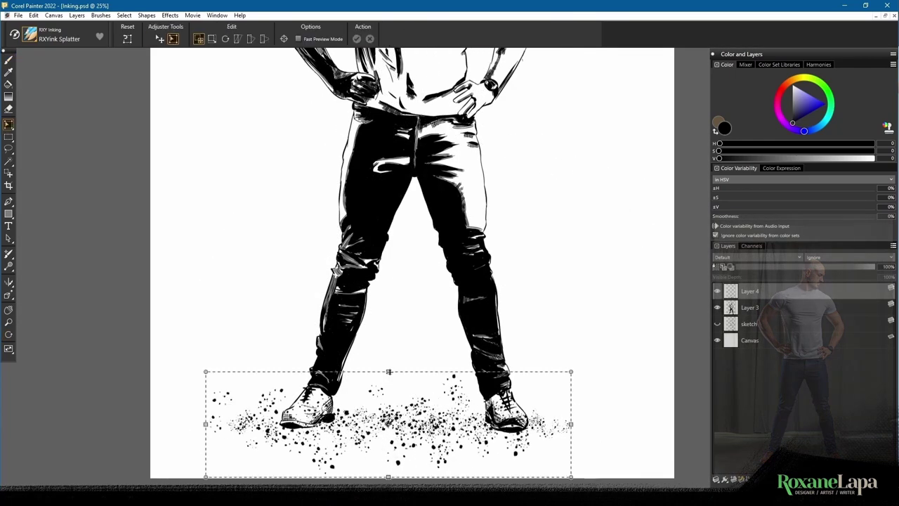
left_click_drag(389, 431, 388, 438)
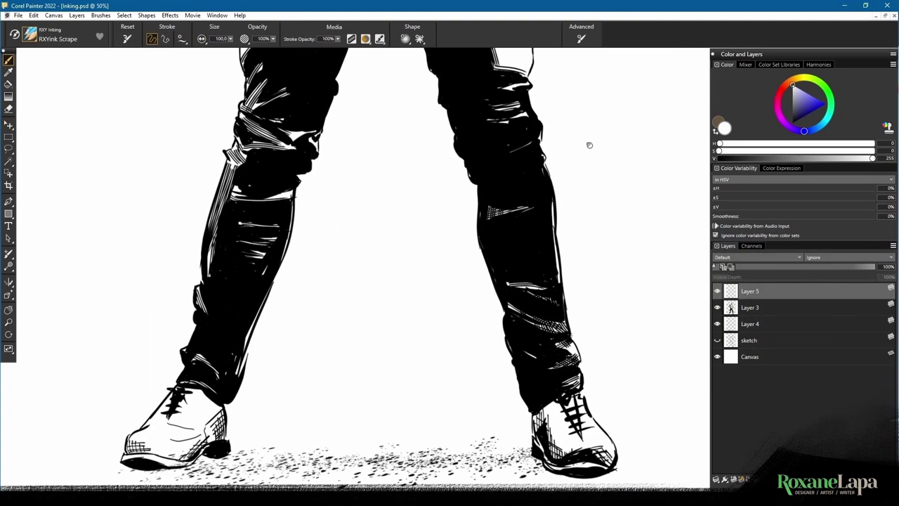
left_click_drag(588, 144, 583, 267)
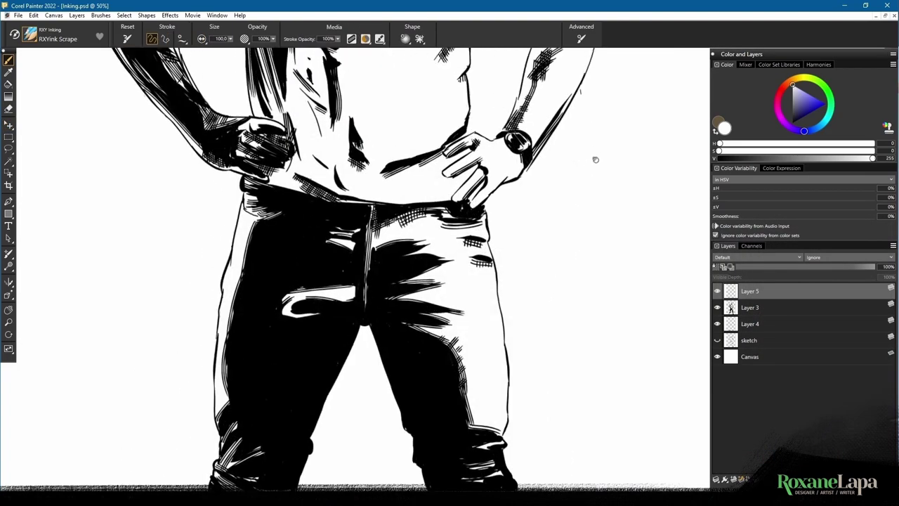
left_click_drag(594, 157, 594, 320)
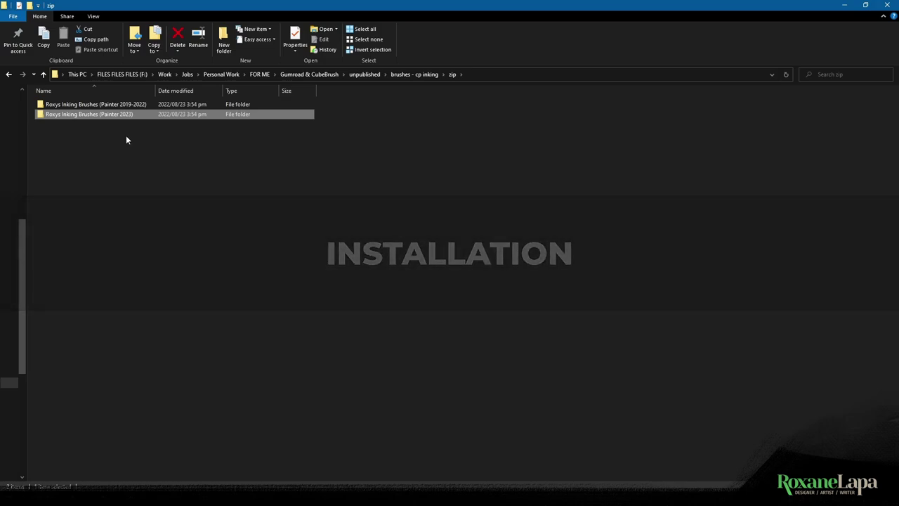
Switch to Corel Painter 2023 and import the brush category RXY Inking Brushes.brushcategory from the Roxys Inking Brushes (Painter 2023) folder
left_click(99, 104)
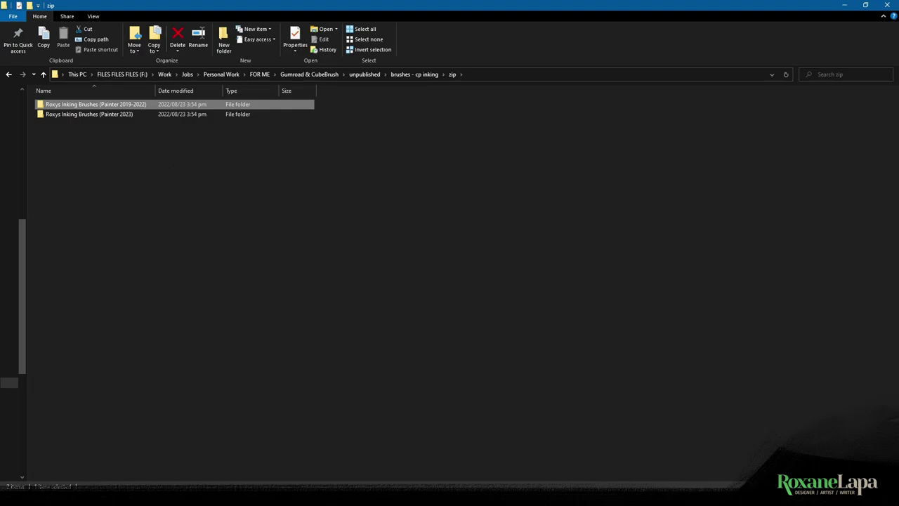
left_click(235, 497)
left_click(103, 16)
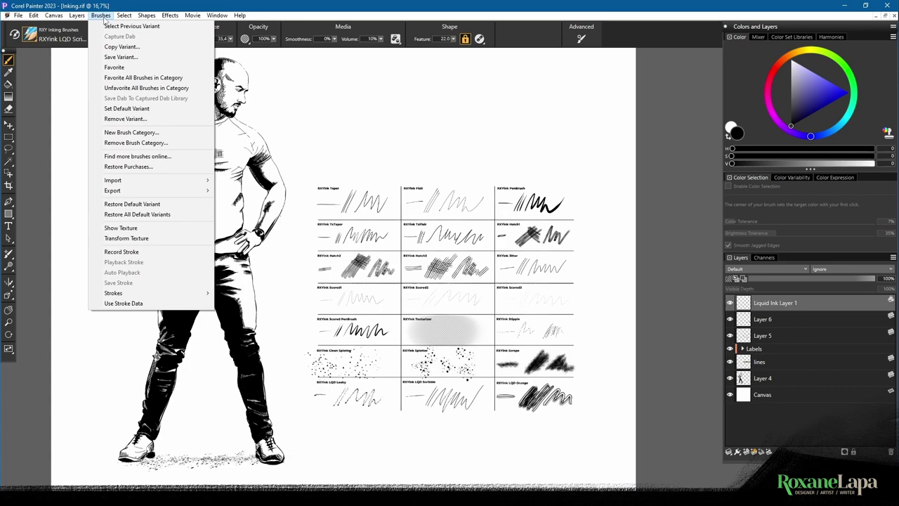
mouse_move(176, 180)
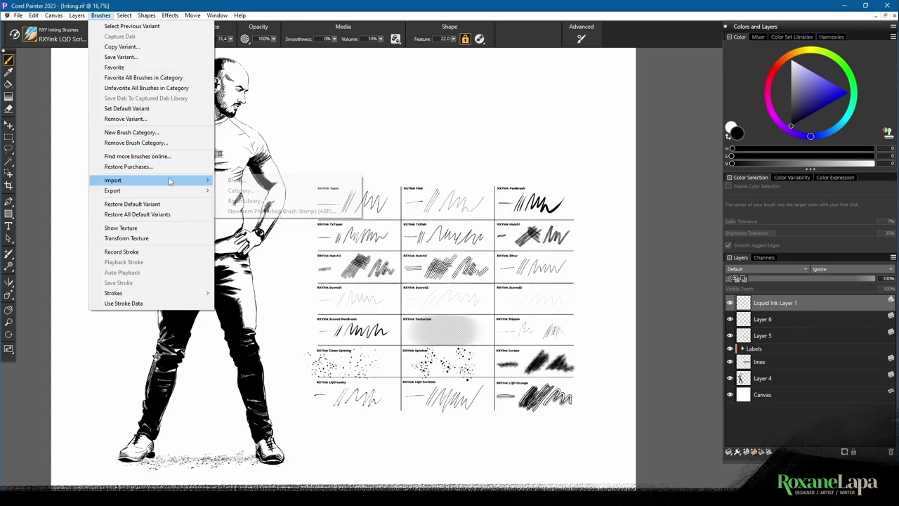
left_click(256, 193)
double_click(96, 98)
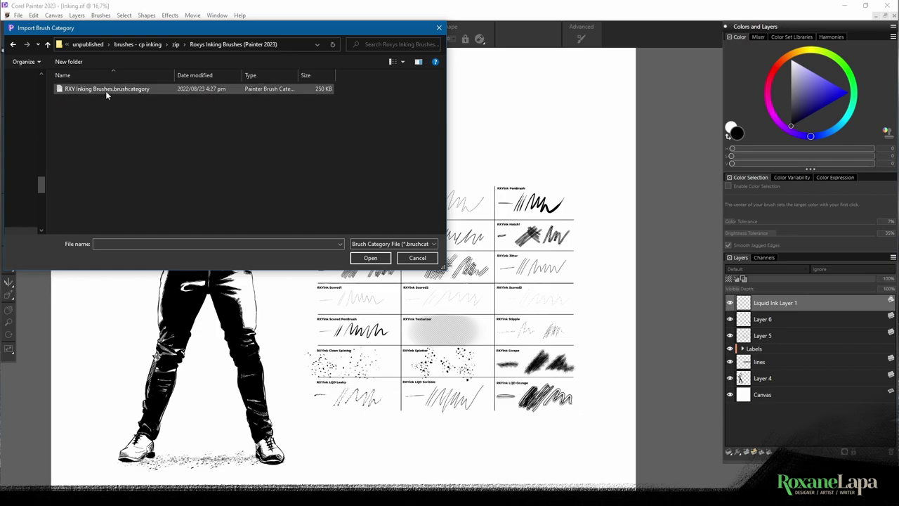
left_click(105, 89)
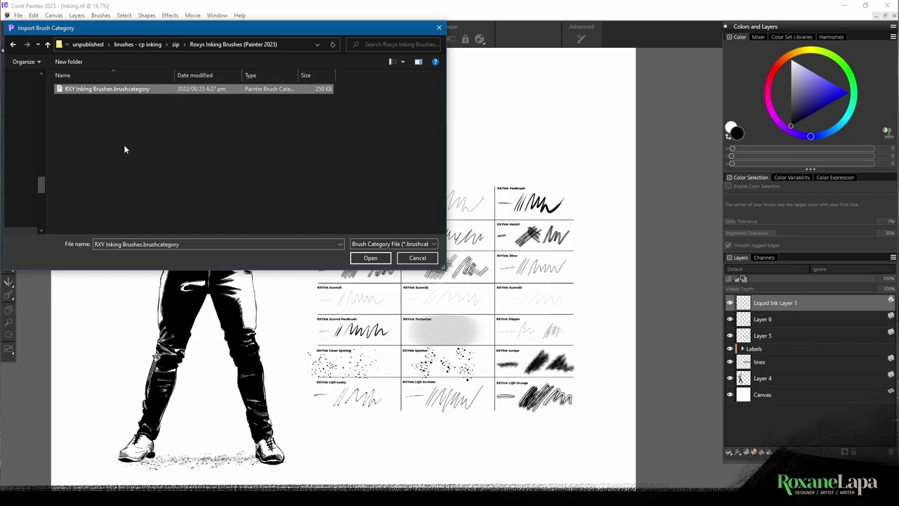
left_click(370, 258)
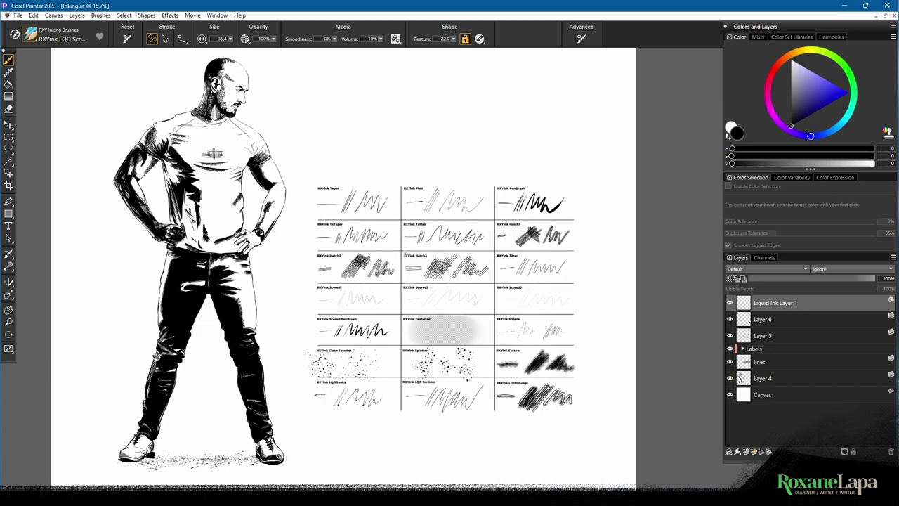
Using RXYink Taper at size 3, draw a test X above the Taper sample and two wavy vertical lines beside the inked forearm
left_click(29, 36)
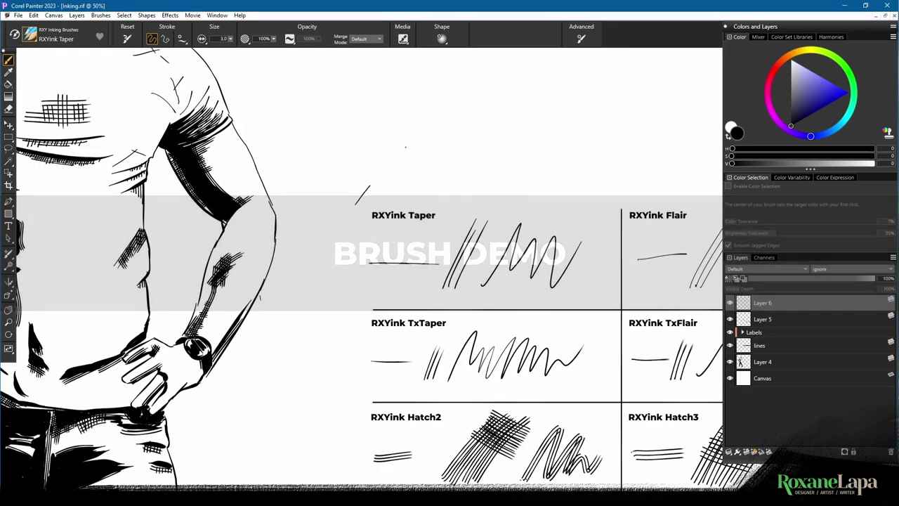
mouse_move(355, 204)
left_mouse_down()
mouse_move(426, 127)
mouse_move(414, 204)
left_mouse_up()
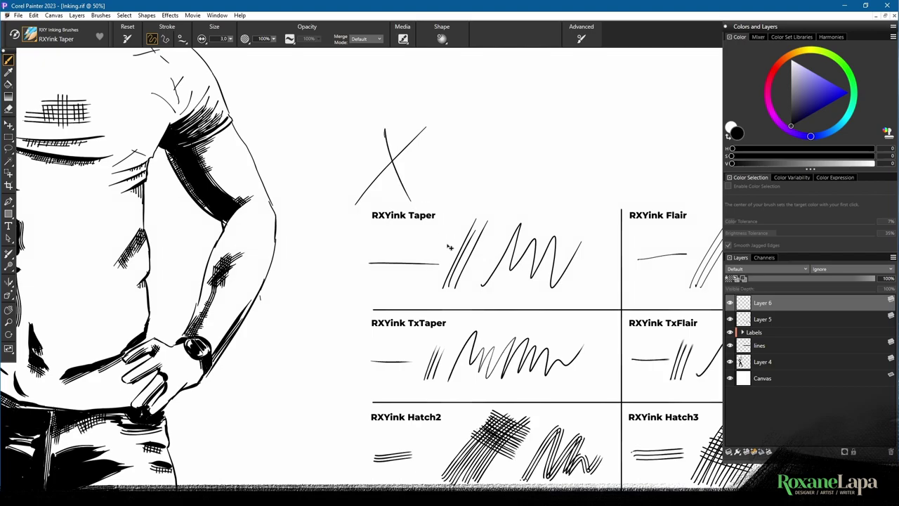
scroll(450, 247, "up", 1)
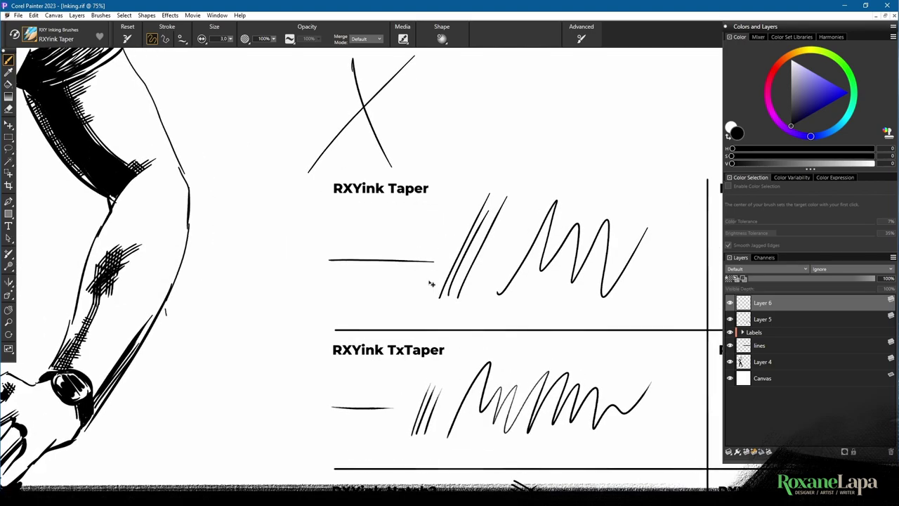
key("ctrl+plus")
left_click_drag(299, 264, 476, 231)
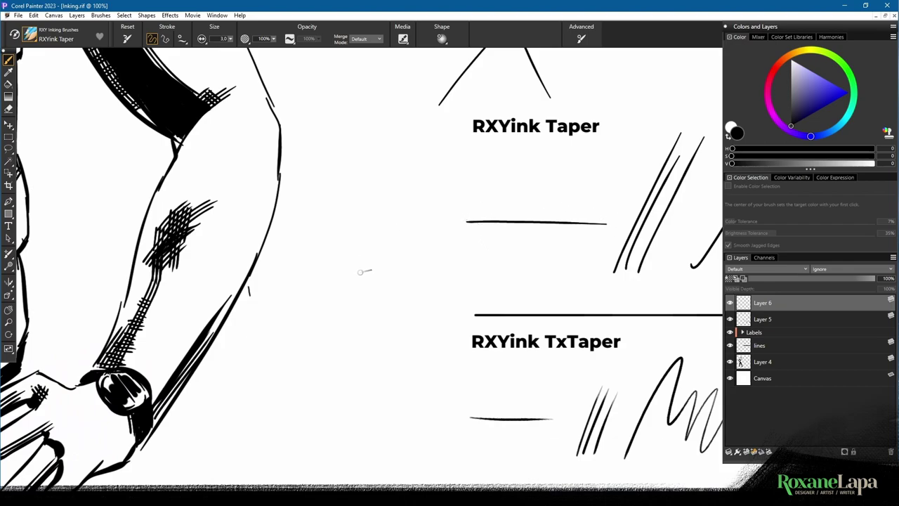
left_click_drag(376, 228, 397, 101)
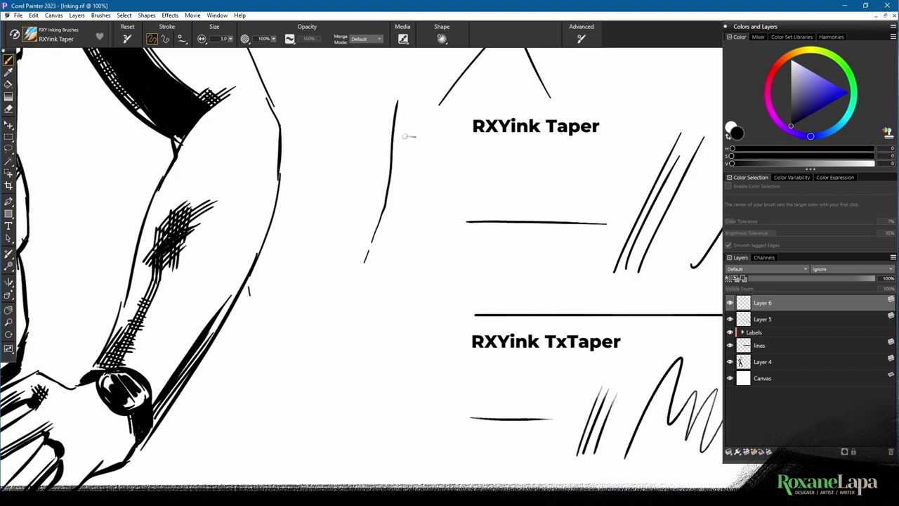
left_click_drag(406, 126, 385, 299)
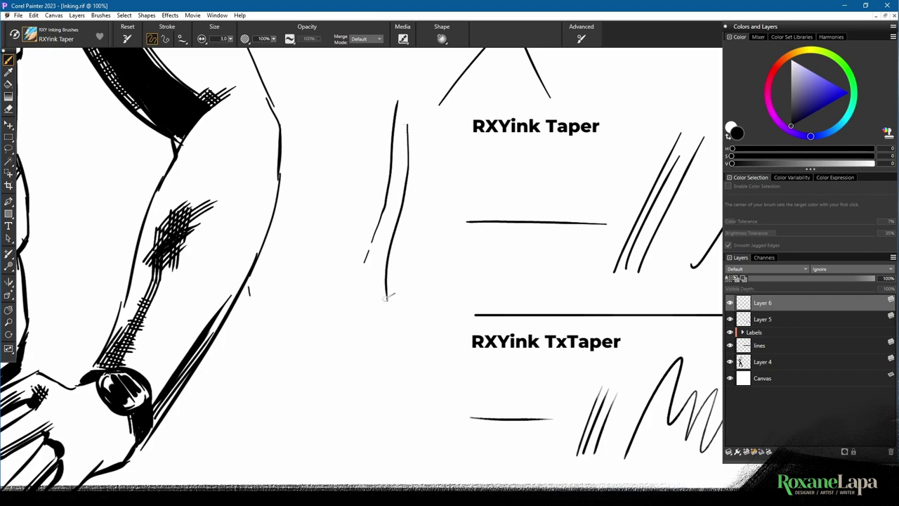
Draw a small downward arrow-like test mark in the blank area above the figure's shoulder with RXYink Taper
left_click_drag(357, 132, 447, 308)
left_click_drag(391, 195, 454, 332)
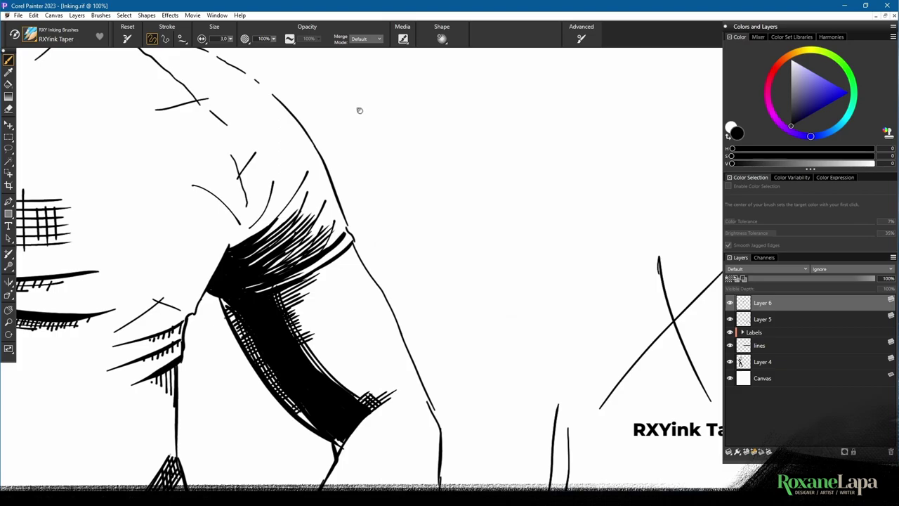
left_click_drag(359, 111, 436, 211)
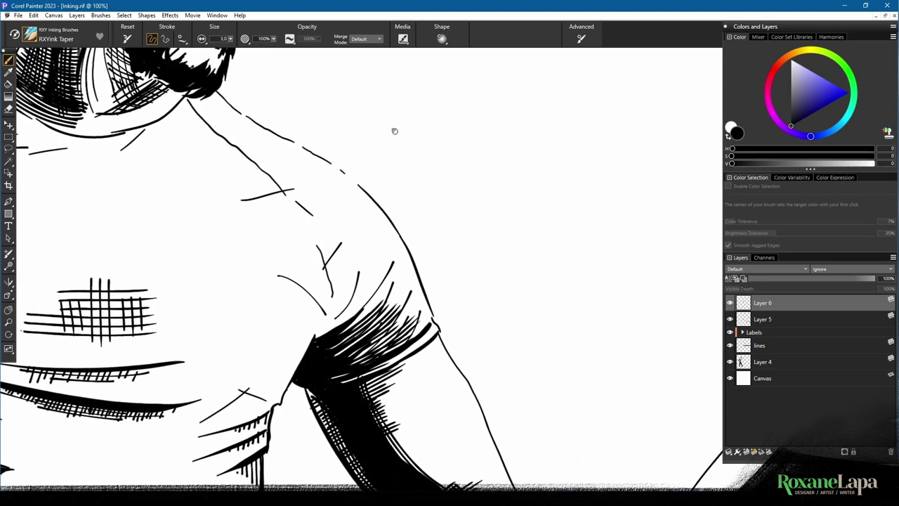
left_click_drag(394, 131, 450, 199)
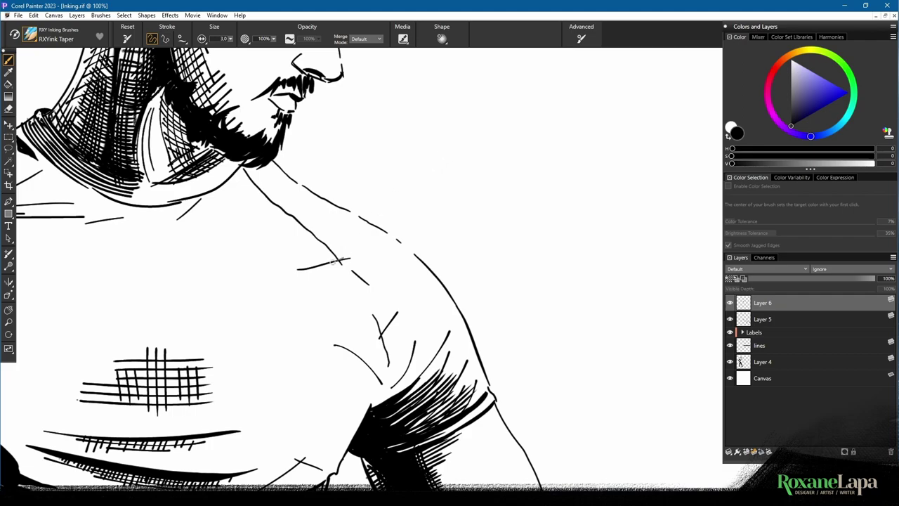
left_click_drag(480, 76, 438, 149)
mouse_move(430, 113)
left_mouse_down()
mouse_move(439, 159)
mouse_move(468, 127)
left_mouse_up()
left_click_drag(430, 113, 465, 133)
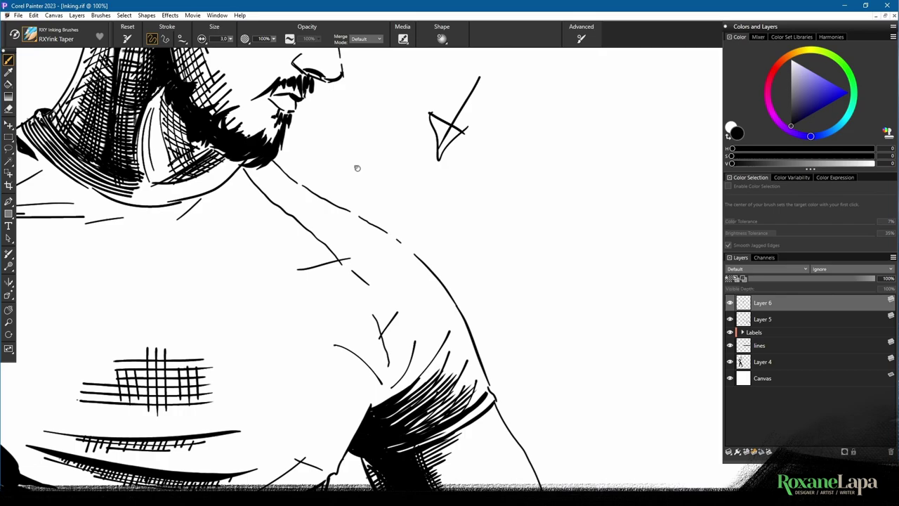
Draw a broken curved line outside the head, following the contour of the crown and forehead
left_click_drag(372, 183, 413, 378)
left_click_drag(399, 208, 379, 334)
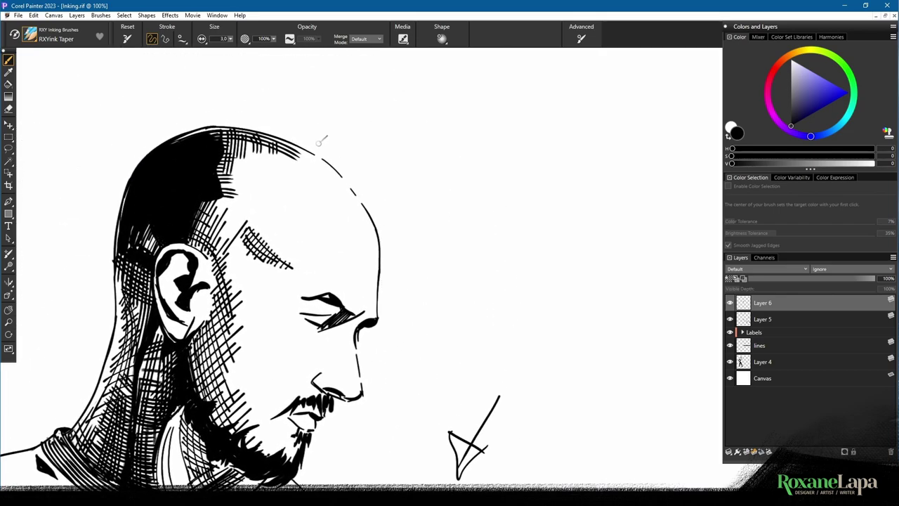
mouse_move(328, 139)
left_mouse_down()
mouse_move(401, 223)
mouse_move(410, 274)
left_mouse_up()
mouse_move(551, 302)
left_mouse_down()
mouse_move(522, 252)
mouse_move(498, 241)
left_mouse_up()
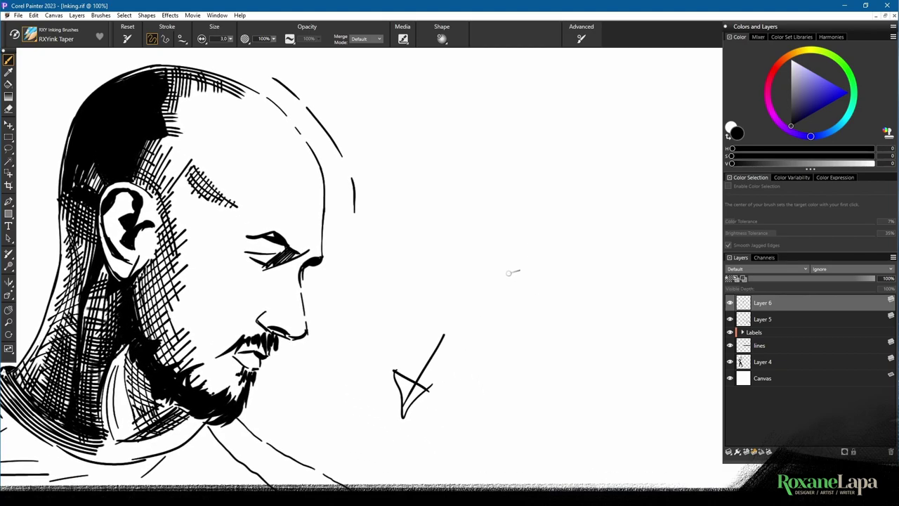
Select the RXYink Flair brush and view its sample strokes on the brush chart
left_click(56, 35)
left_click(159, 134)
left_click_drag(570, 374, 385, 202)
mouse_move(563, 358)
left_mouse_down()
mouse_move(364, 189)
mouse_move(468, 307)
mouse_move(345, 219)
left_mouse_up()
left_click_drag(548, 276, 295, 198)
left_click_drag(547, 328, 394, 297)
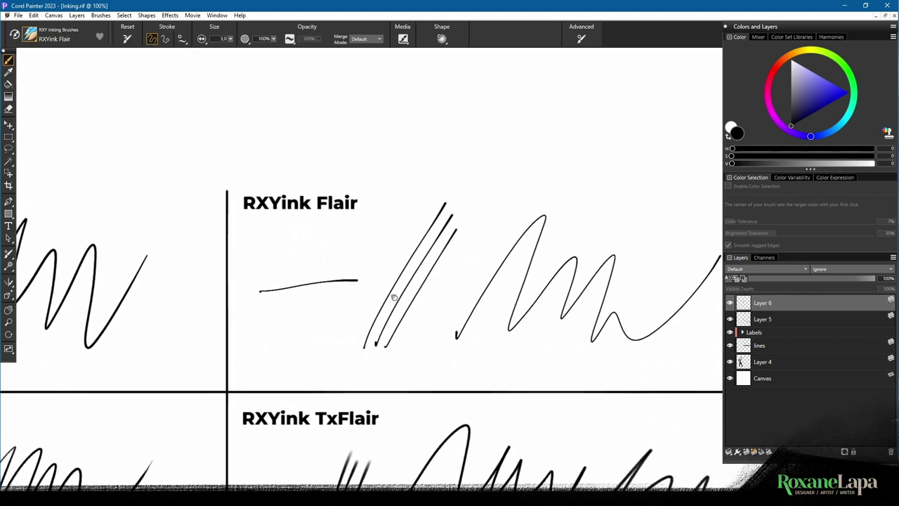
scroll(394, 298, "right", 2)
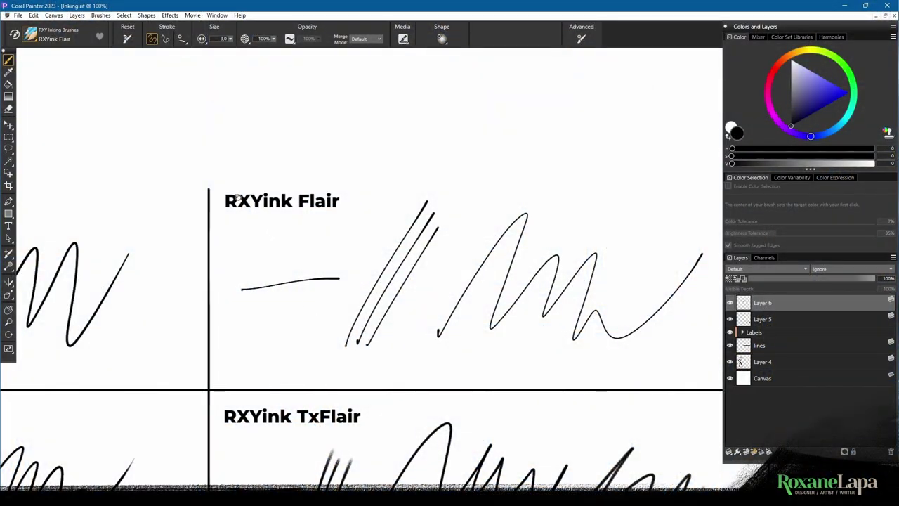
Try a short RXYink Flair stroke below the hatched shirt folds beside the armpit
left_click_drag(224, 168, 449, 244)
left_click_drag(261, 206, 481, 229)
left_click_drag(205, 218, 492, 182)
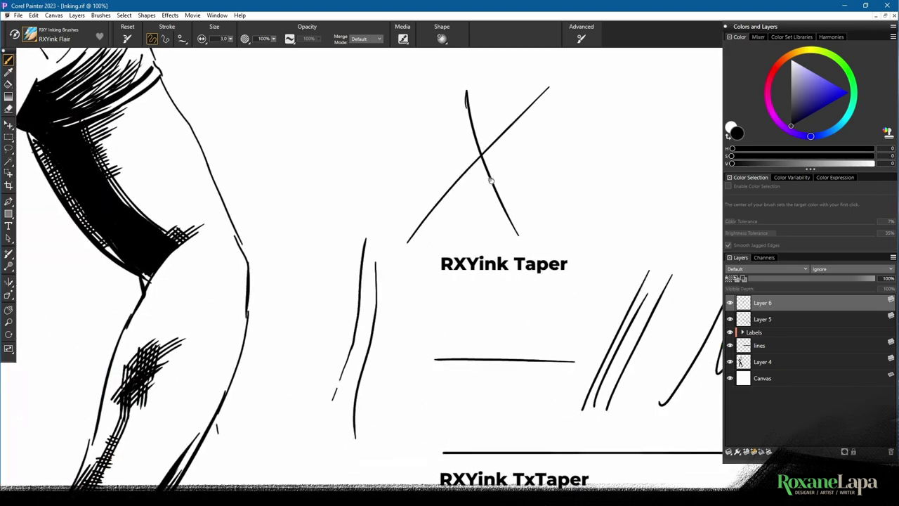
mouse_move(323, 228)
left_mouse_down()
mouse_move(382, 234)
mouse_move(649, 322)
mouse_move(631, 290)
left_mouse_up()
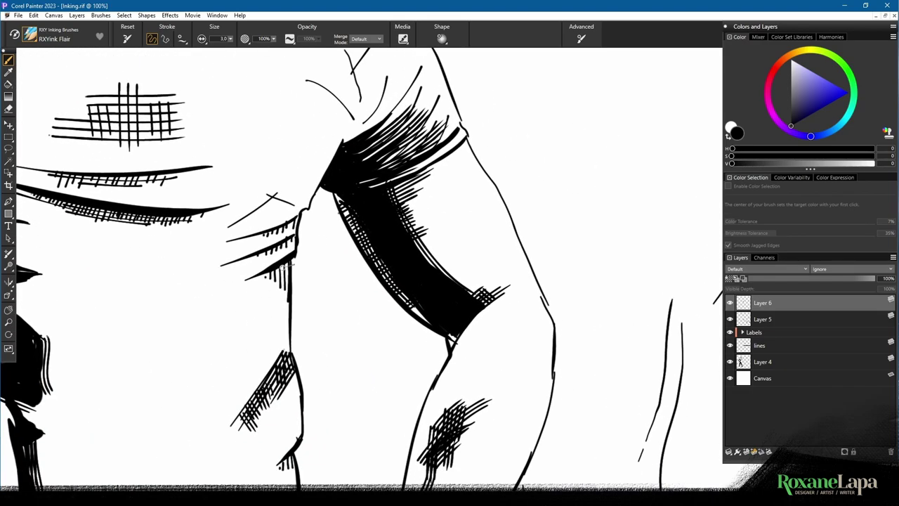
mouse_move(262, 281)
left_mouse_down()
mouse_move(259, 311)
mouse_move(242, 320)
mouse_move(259, 279)
mouse_move(259, 295)
left_mouse_up()
key("ctrl+z")
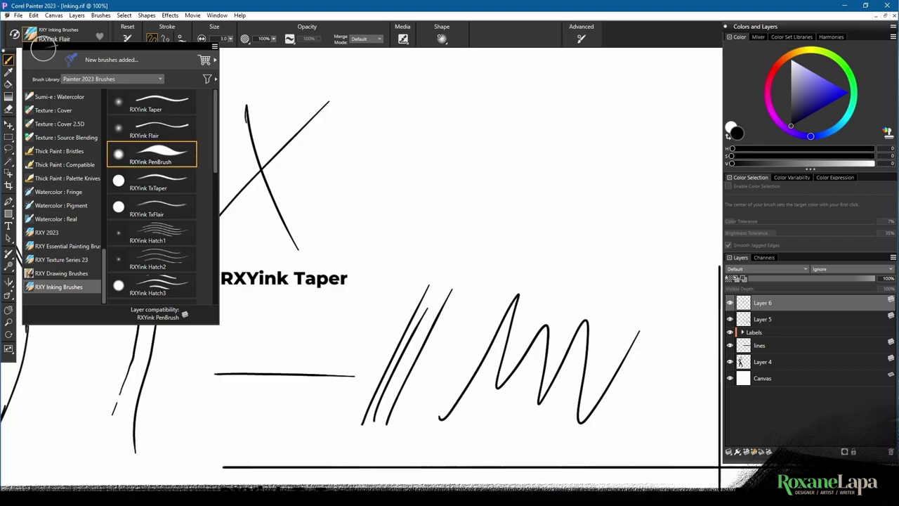
Draw a wavy RXYink PenBrush stroke that swells from thin to thick above the PenBrush samples on the chart
left_click_drag(677, 347, 383, 202)
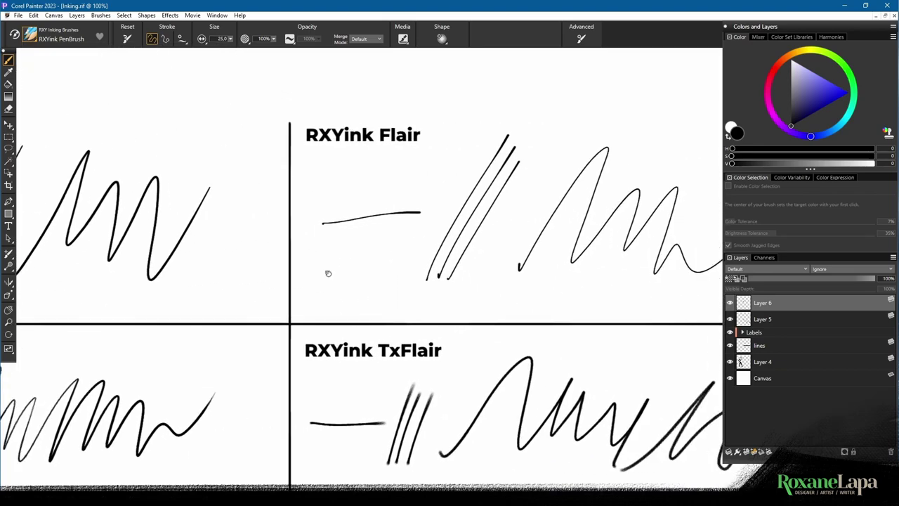
left_click_drag(328, 273, 313, 274)
left_click_drag(554, 230, 267, 263)
mouse_move(529, 215)
left_mouse_down()
mouse_move(315, 222)
mouse_move(262, 240)
left_mouse_up()
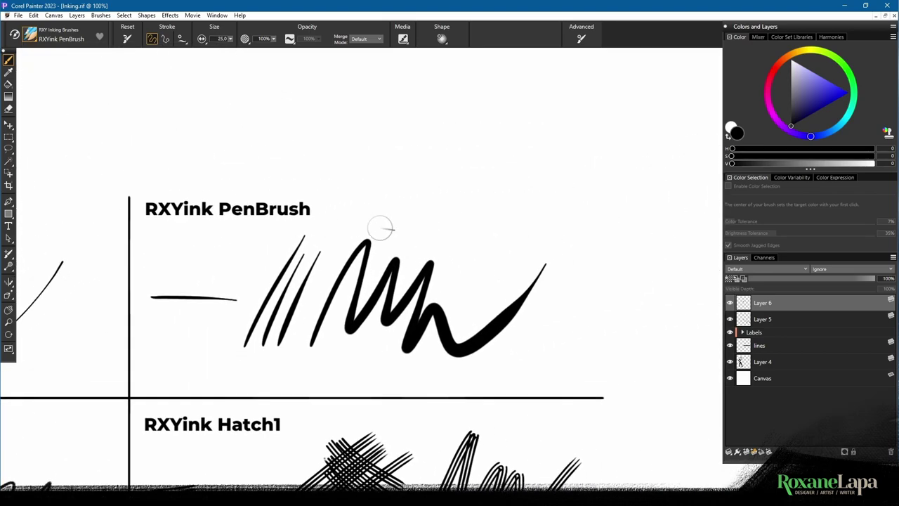
left_click_drag(383, 208, 621, 175)
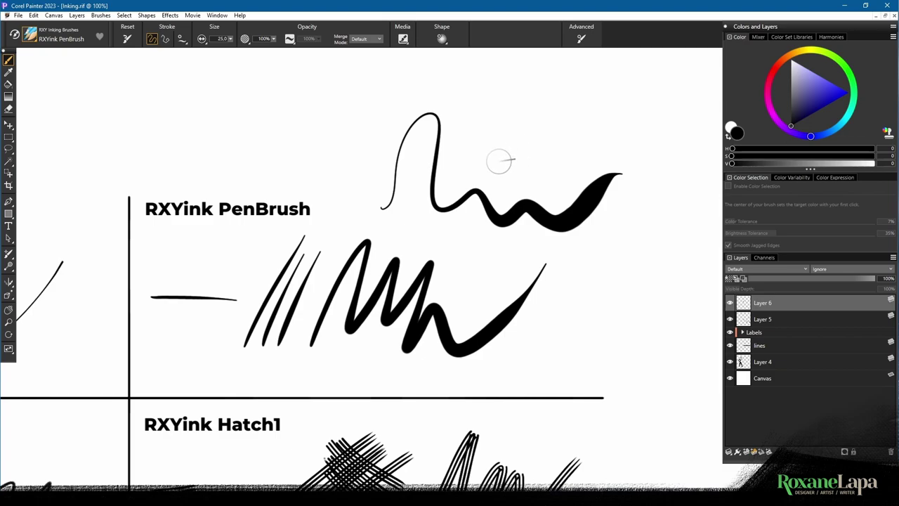
Outline a small pointed fold on the shirt near the armpit with RXYink PenBrush and fill its lower part with black
left_click_drag(184, 142, 580, 213)
left_click_drag(120, 181, 522, 179)
left_click_drag(228, 169, 558, 180)
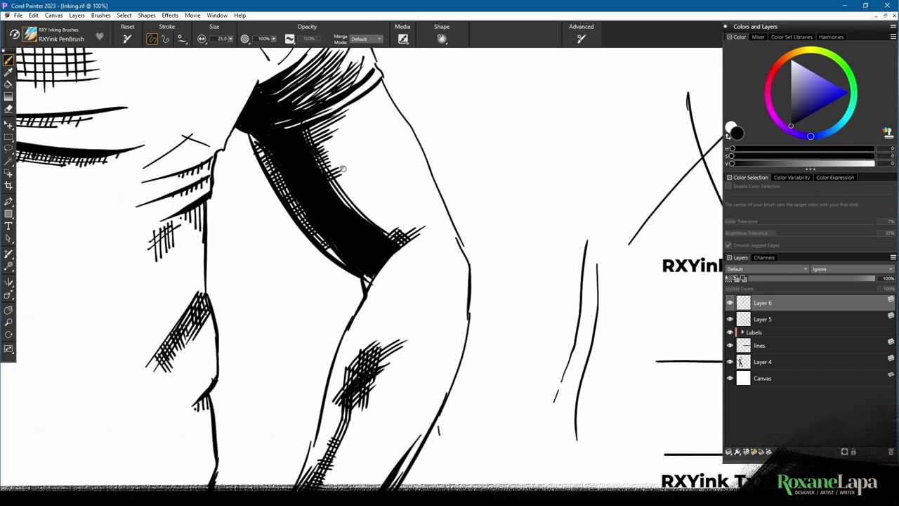
left_click_drag(256, 137, 502, 180)
left_click_drag(406, 92, 445, 110)
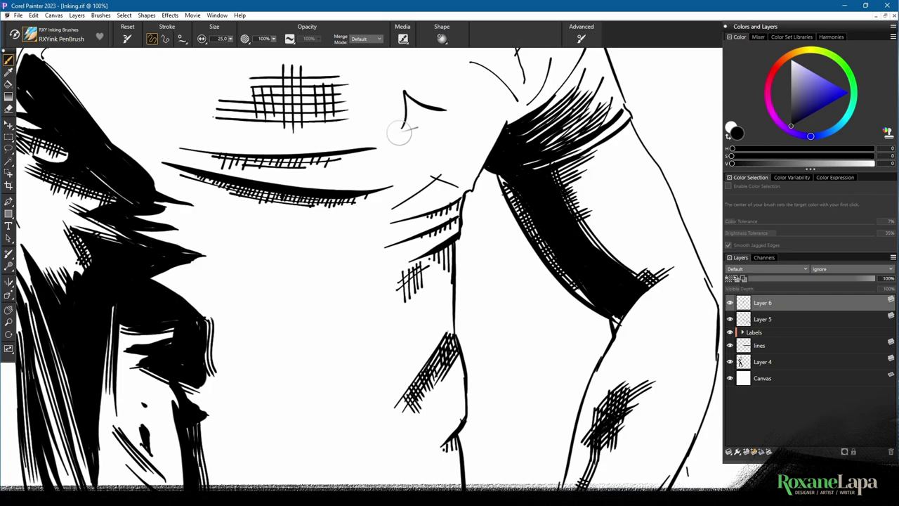
mouse_move(401, 129)
left_mouse_down()
mouse_move(441, 111)
mouse_move(416, 145)
left_mouse_up()
left_click_drag(442, 110, 421, 164)
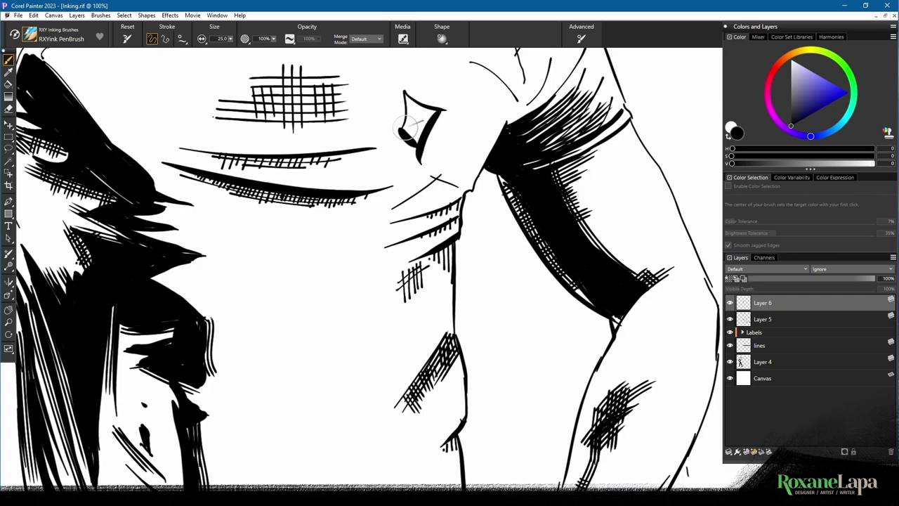
left_click_drag(400, 131, 418, 161)
left_click_drag(416, 126, 418, 136)
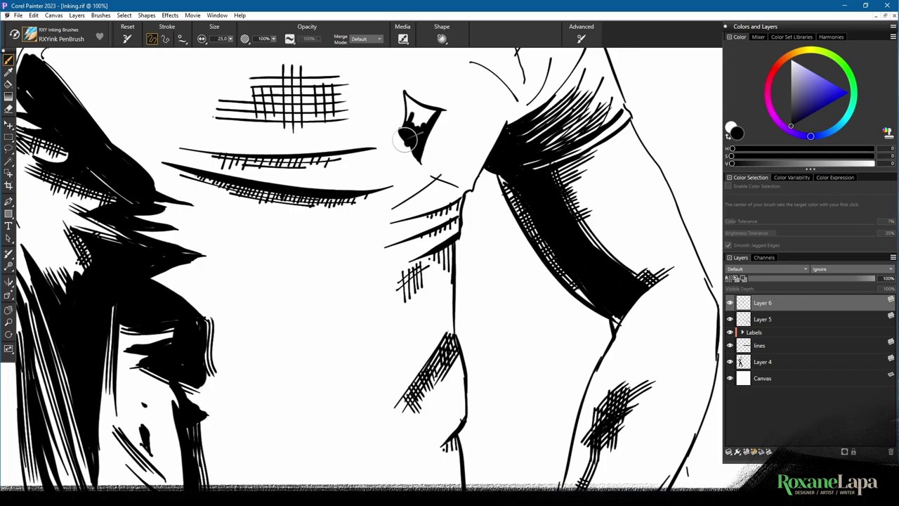
Ink a solid black tapered wedge on the shirt's upper chest, above the cross-hatched patch
mouse_move(307, 148)
left_mouse_down()
mouse_move(427, 225)
mouse_move(499, 235)
mouse_move(502, 221)
left_mouse_up()
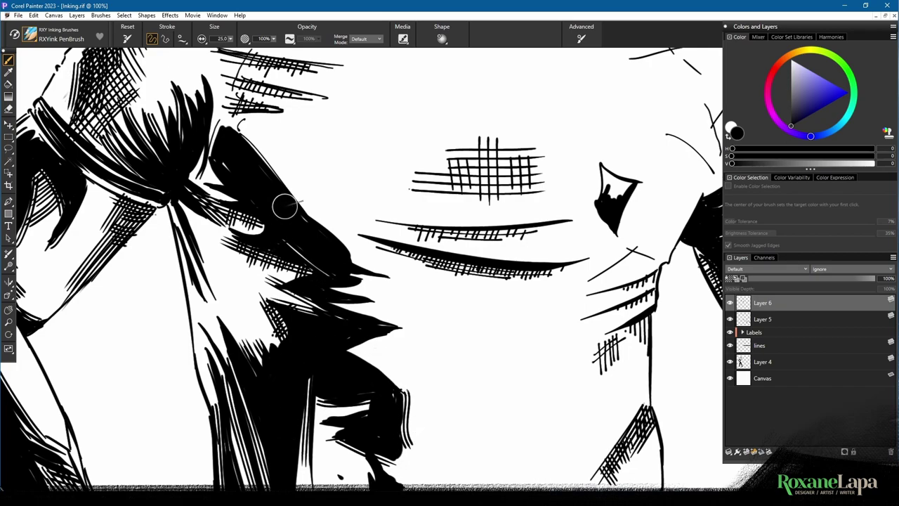
mouse_move(394, 91)
left_mouse_down()
mouse_move(163, 150)
mouse_move(342, 164)
left_mouse_up()
left_click_drag(338, 133, 361, 184)
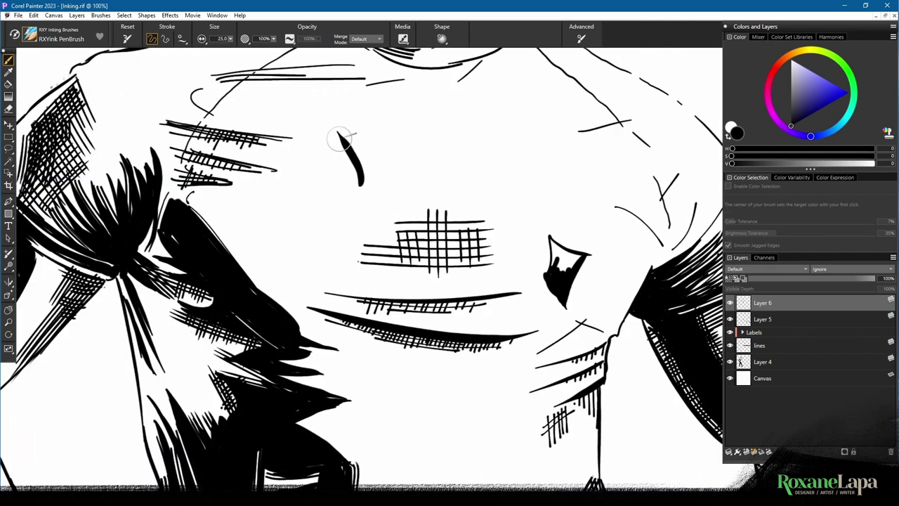
mouse_move(338, 132)
left_mouse_down()
mouse_move(362, 186)
mouse_move(356, 175)
left_mouse_up()
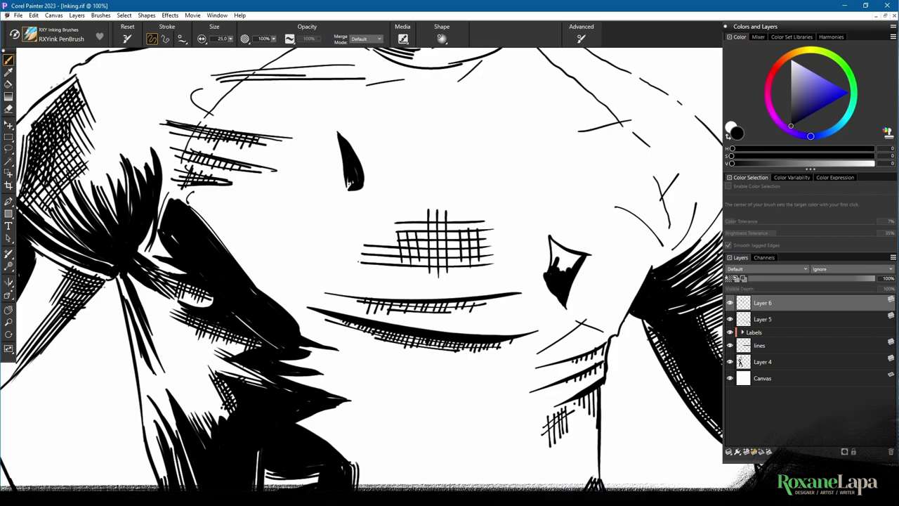
Select the RXYink TxTaper brush and view its sample strokes on the brush chart
left_click(29, 34)
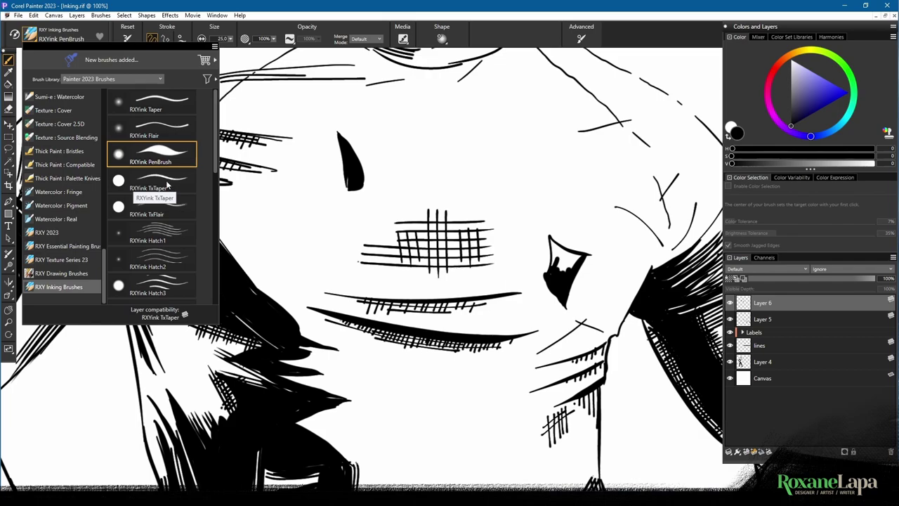
left_click(167, 185)
left_click_drag(608, 327, 203, 173)
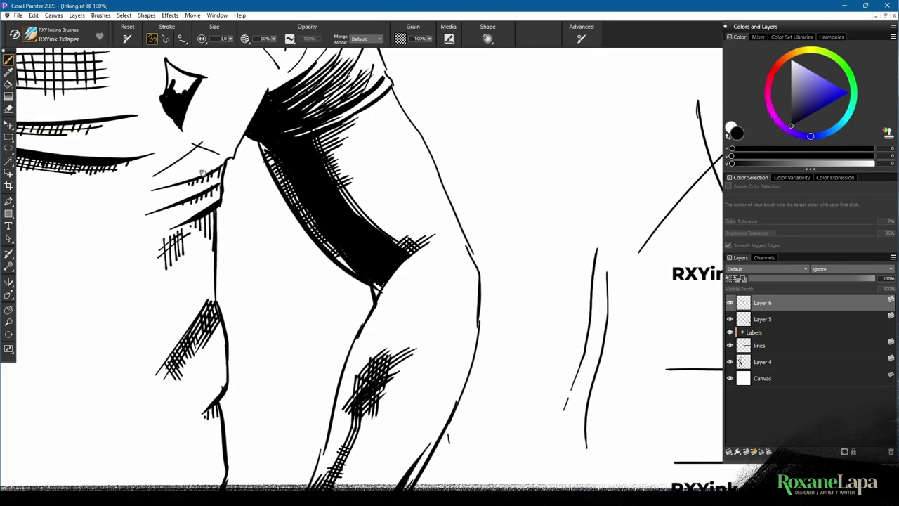
left_click_drag(562, 338, 190, 242)
left_click_drag(492, 271, 296, 161)
scroll(295, 161, "down", 3)
scroll(296, 162, "right", 3)
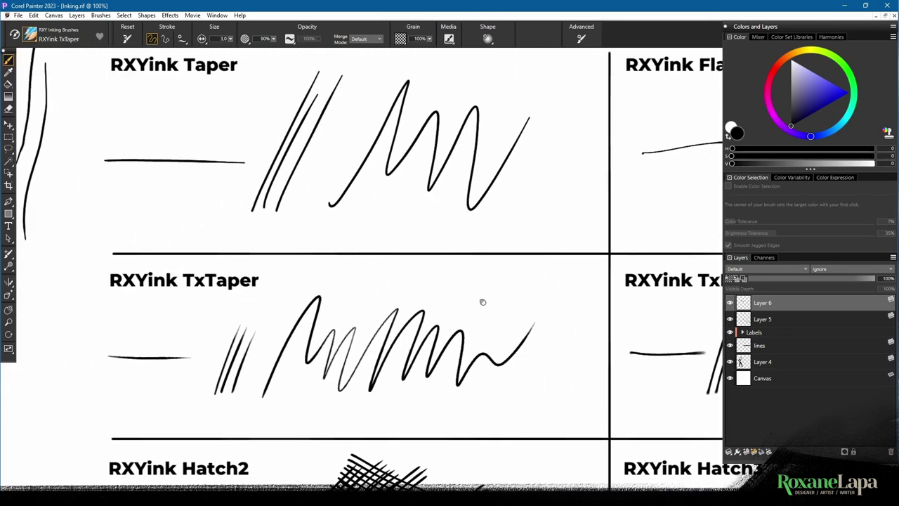
scroll(453, 315, "down", 5)
scroll(453, 314, "right", 2)
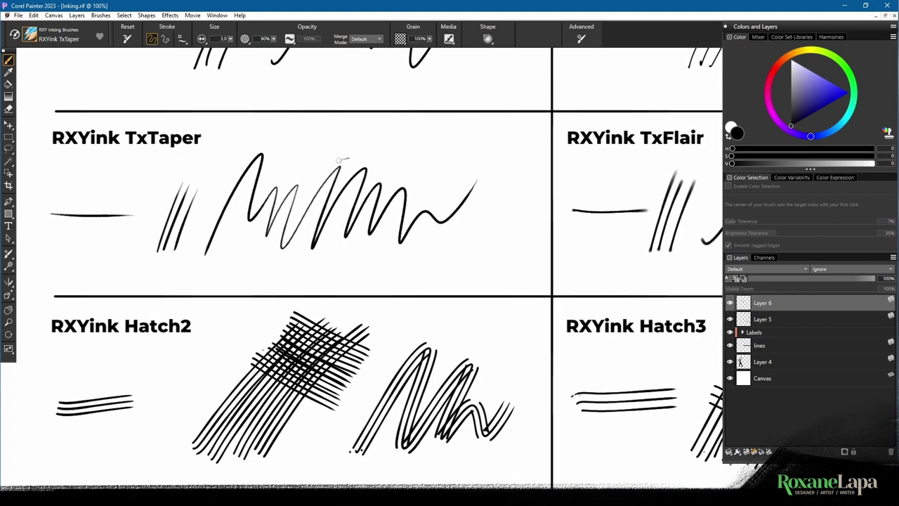
Choose the fine grey paper from RXY Paper Library 1 as grain and draw textured squiggles around the TxTaper samples
left_click(400, 39)
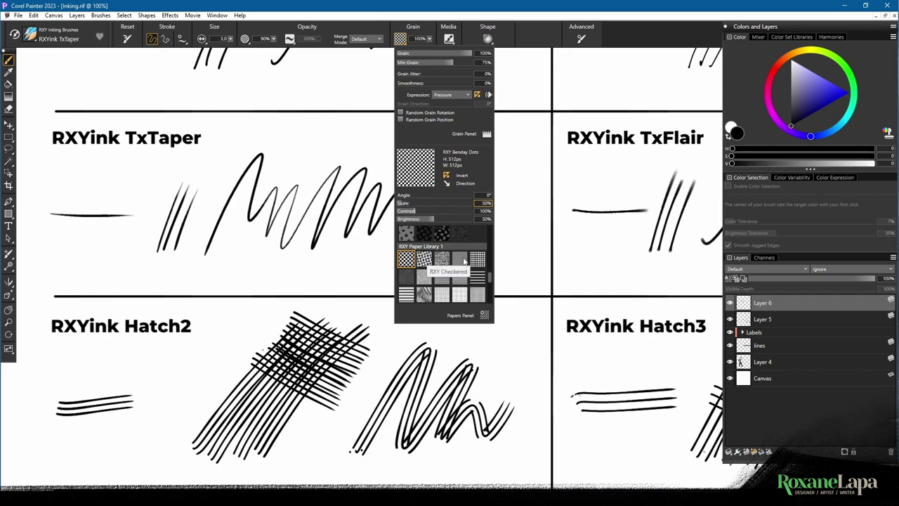
left_click(463, 261)
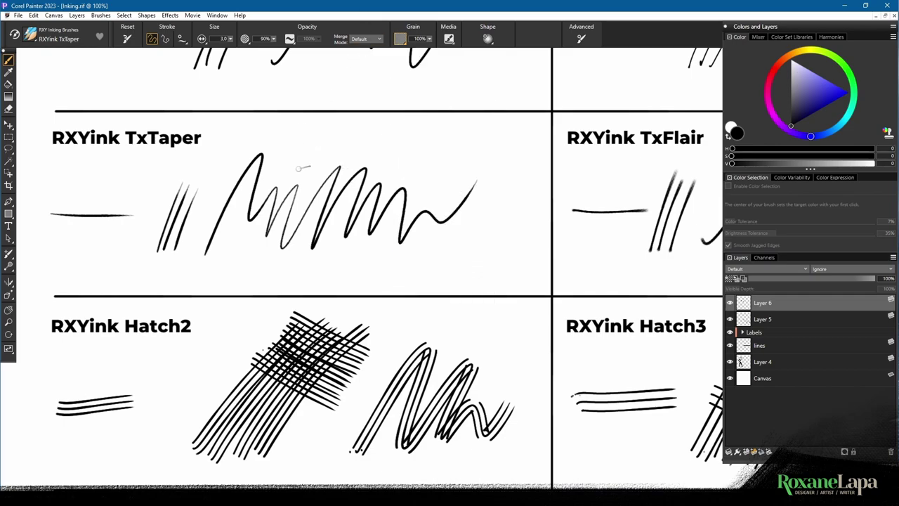
mouse_move(346, 126)
left_mouse_down()
mouse_move(361, 144)
mouse_move(444, 148)
left_mouse_up()
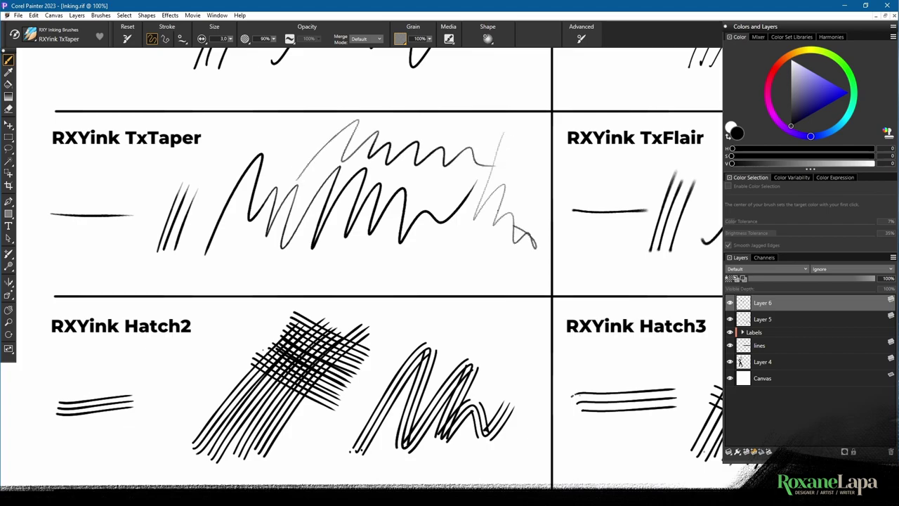
mouse_move(504, 167)
left_mouse_down()
mouse_move(499, 224)
mouse_move(509, 204)
left_mouse_up()
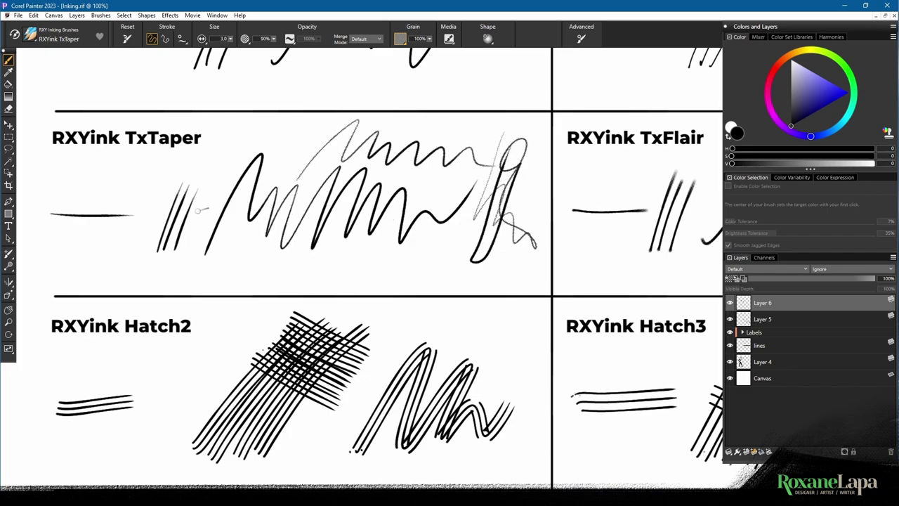
Select the RXYink TxFlair brush and draw shaded zigzags running into wavy lines above the TxFlair samples
left_click_drag(285, 98, 348, 365)
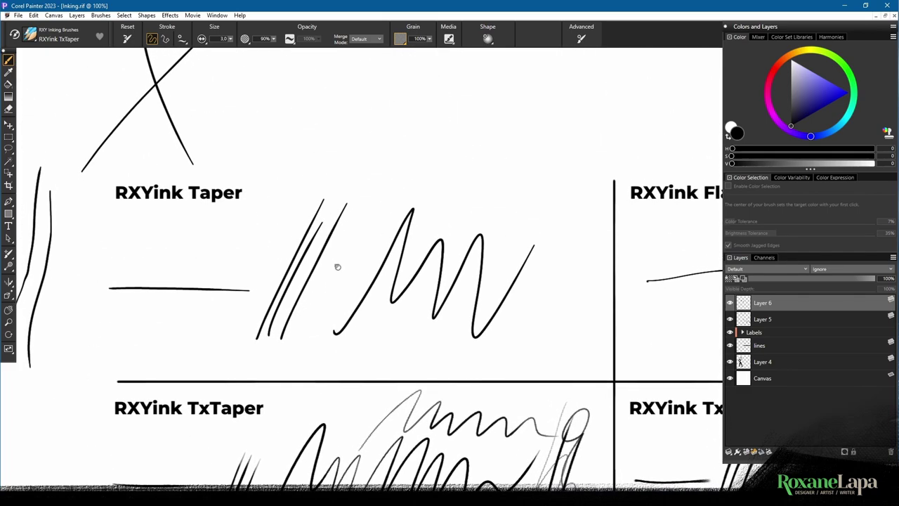
left_click_drag(406, 325, 309, 201)
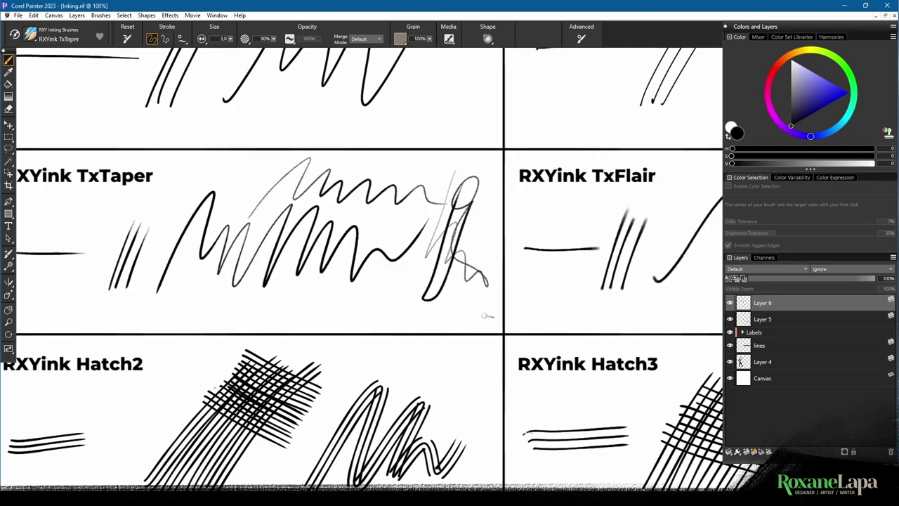
left_click(31, 34)
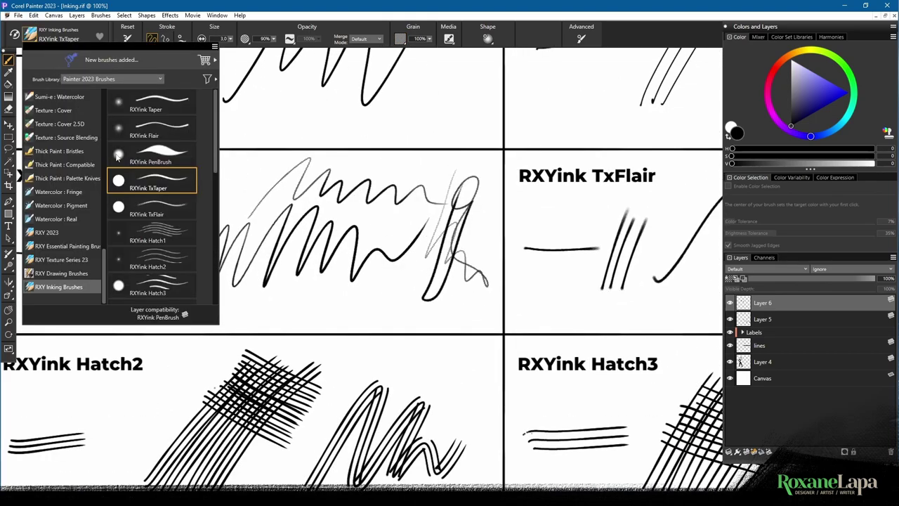
left_click(166, 209)
left_click_drag(606, 213, 255, 259)
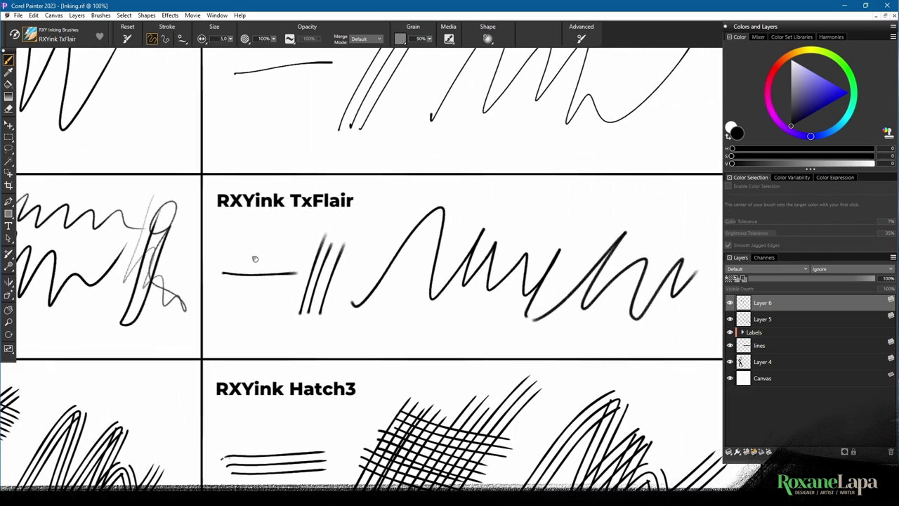
left_click_drag(395, 73, 371, 133)
mouse_move(286, 308)
left_mouse_down()
mouse_move(335, 214)
mouse_move(323, 274)
mouse_move(455, 299)
mouse_move(531, 204)
mouse_move(534, 284)
mouse_move(612, 279)
left_mouse_up()
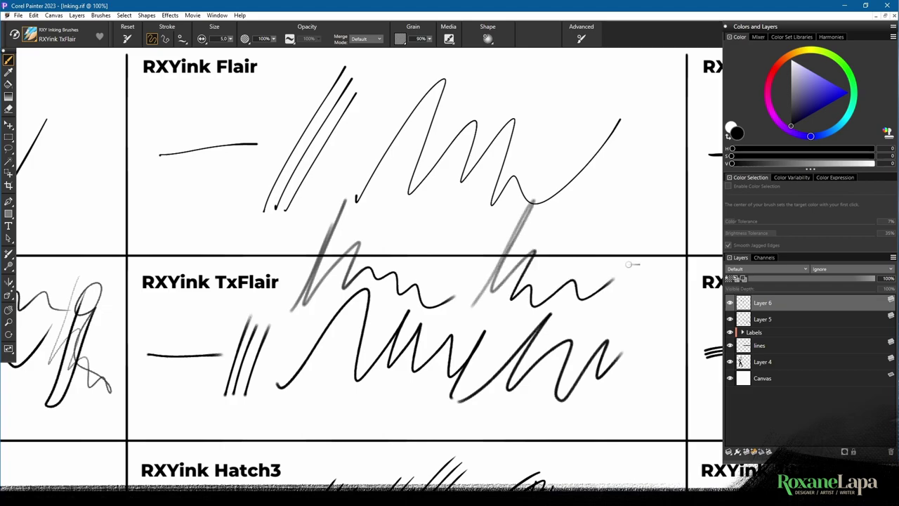
Add crossing TxFlair strokes and a long S-shaped curve over the end of the Flair and TxFlair samples
mouse_move(552, 269)
left_mouse_down()
mouse_move(616, 182)
mouse_move(612, 303)
mouse_move(652, 201)
left_mouse_up()
left_click_drag(552, 242, 635, 246)
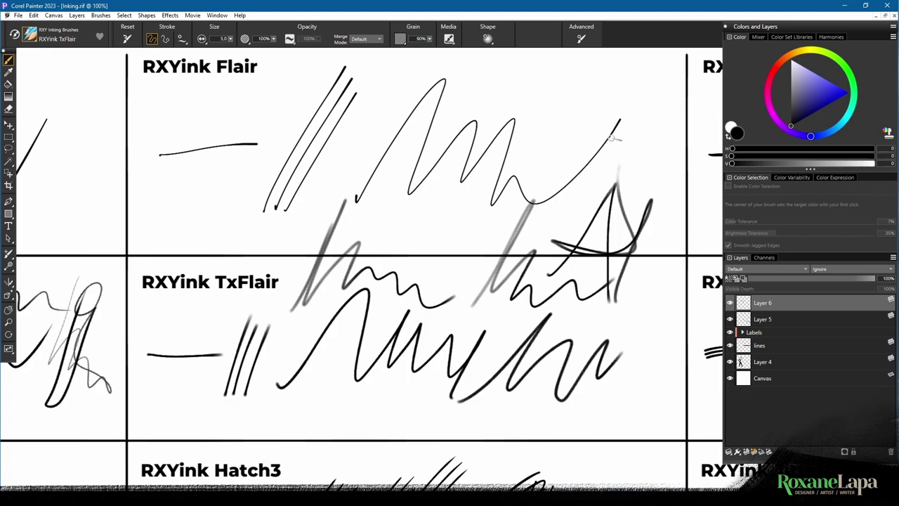
mouse_move(556, 79)
left_mouse_down()
mouse_move(583, 188)
mouse_move(564, 334)
left_mouse_up()
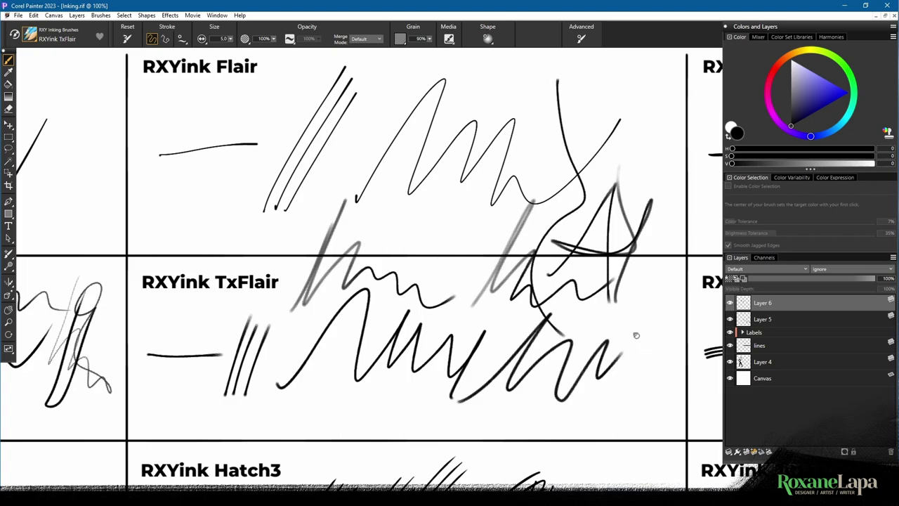
Select the RXYink Hatch1 brush and draw a small cross-hatched patch beside the Hatch1 samples
left_click_drag(636, 335, 573, 314)
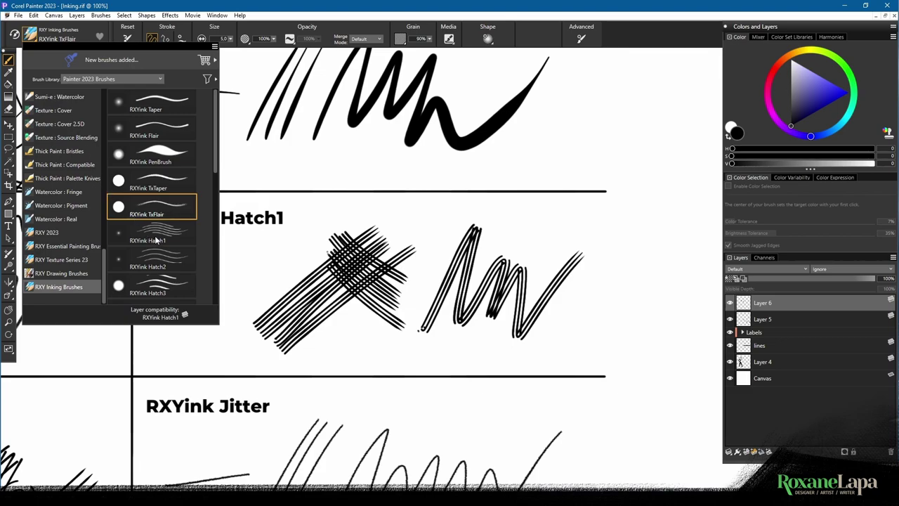
left_click(174, 236)
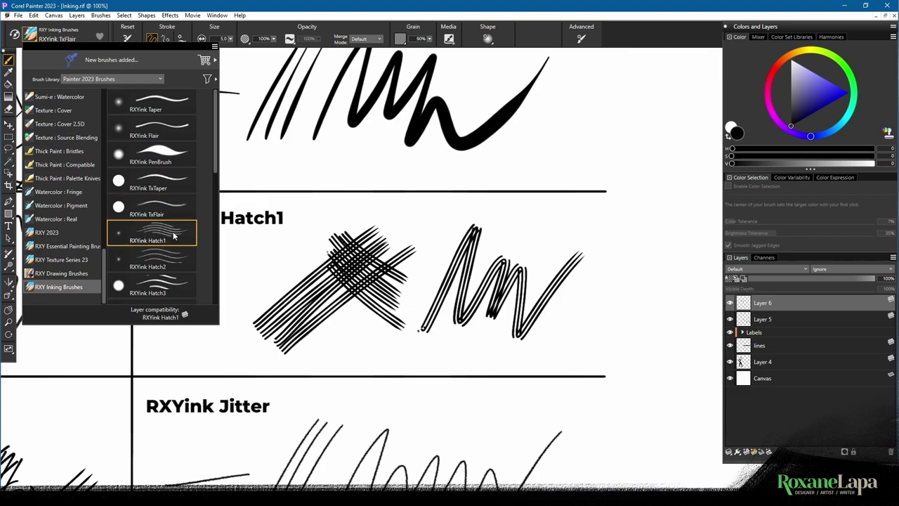
mouse_move(572, 332)
left_mouse_down()
mouse_move(664, 243)
mouse_move(566, 341)
mouse_move(682, 252)
mouse_move(593, 334)
mouse_move(676, 272)
mouse_move(654, 302)
left_mouse_up()
mouse_move(594, 306)
left_mouse_down()
mouse_move(613, 359)
mouse_move(632, 344)
left_mouse_up()
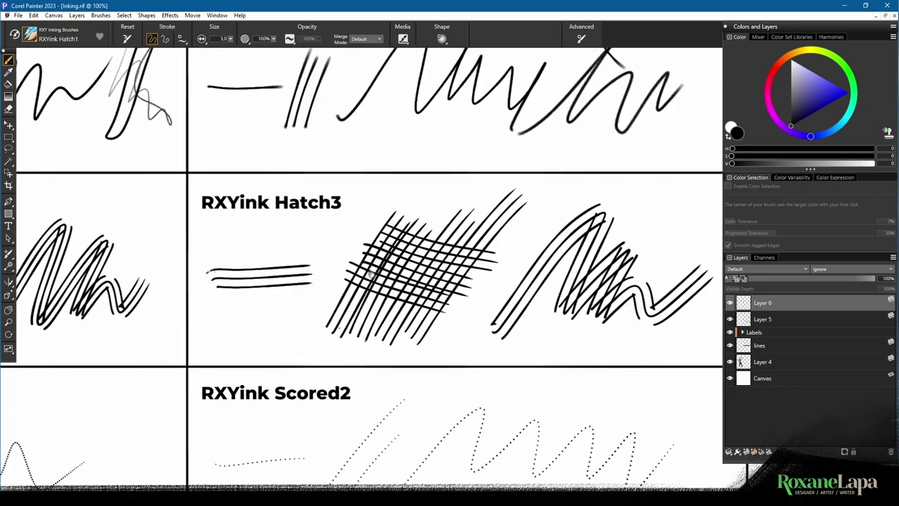
Select the RXYink Hatch2 brush and try short strokes at the end of the Hatch2 samples
left_click_drag(182, 279, 506, 280)
mouse_move(241, 277)
left_mouse_down()
mouse_move(287, 272)
mouse_move(278, 275)
left_mouse_up()
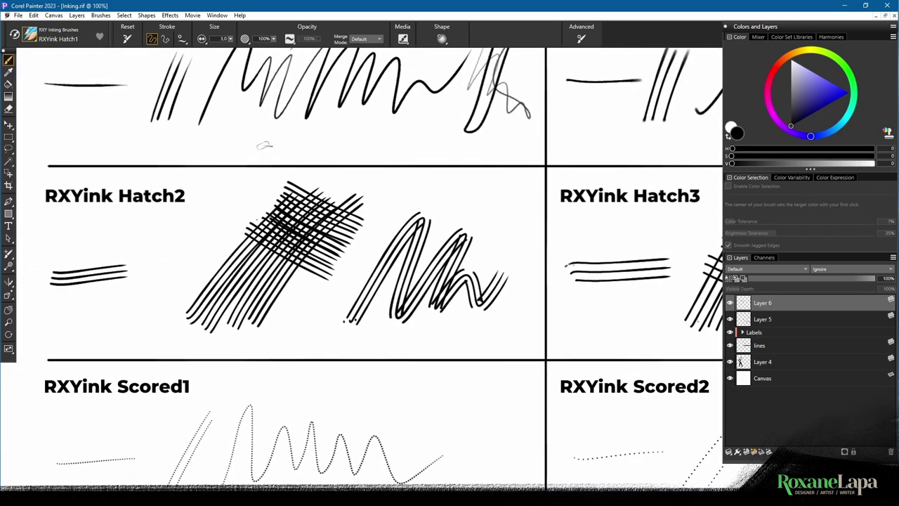
left_click(36, 41)
left_click(166, 260)
mouse_move(494, 170)
left_mouse_down()
mouse_move(430, 218)
mouse_move(519, 166)
left_mouse_up()
left_click_drag(447, 230, 538, 174)
Examine the hatched shading on the figure's forearm, hand, shirt and torso
left_click_drag(173, 175, 556, 362)
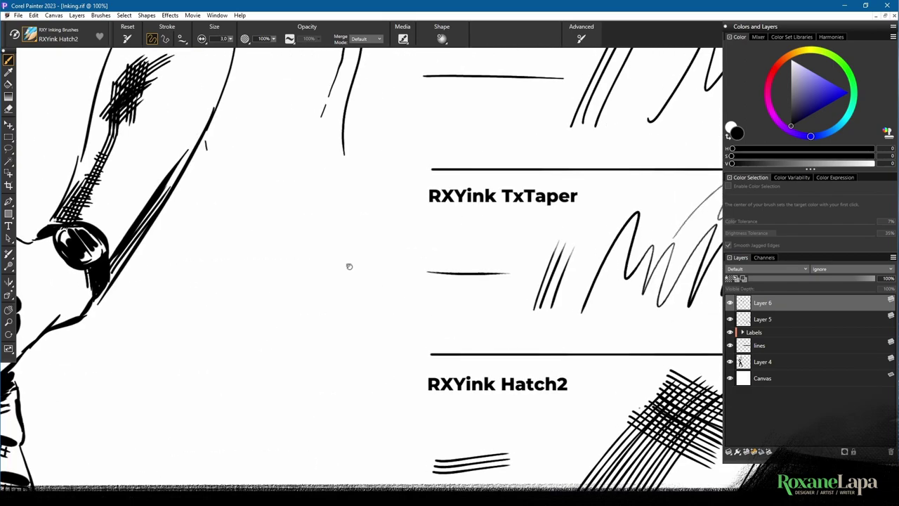
mouse_move(202, 176)
left_mouse_down()
mouse_move(485, 245)
mouse_move(507, 269)
left_mouse_up()
left_click_drag(329, 223, 398, 216)
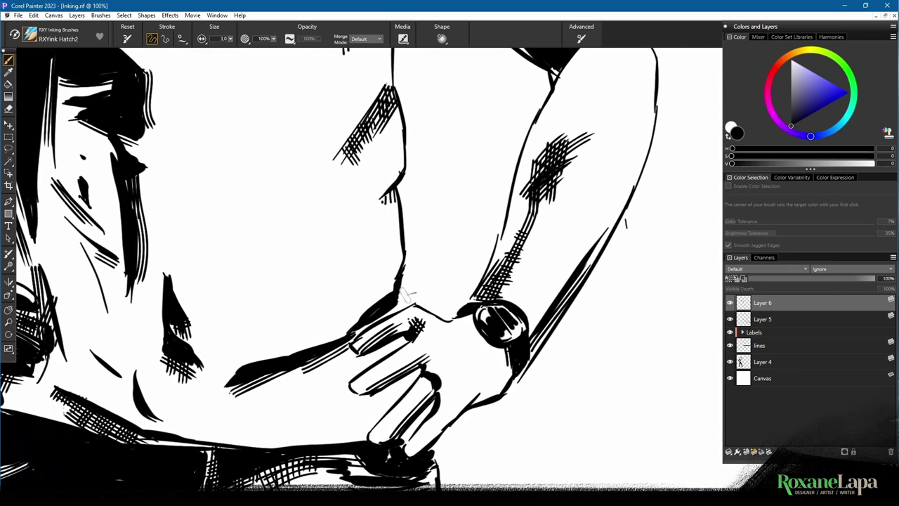
key("ctrl+minus")
key("ctrl+minus")
left_click_drag(335, 149, 348, 316)
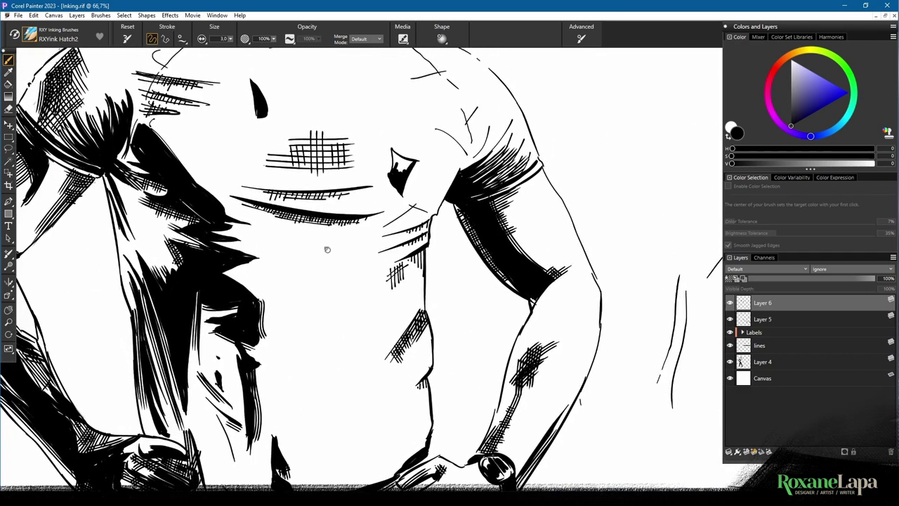
left_click_drag(326, 232, 361, 295)
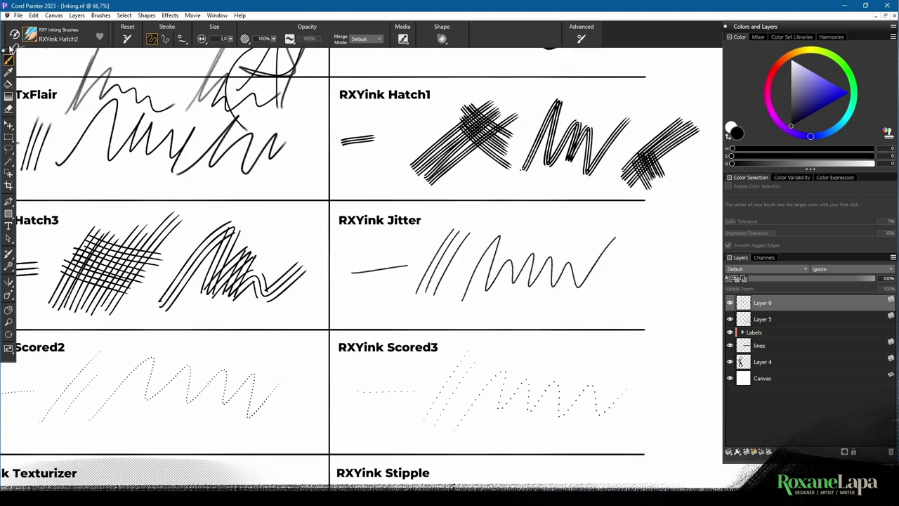
Select the RXYink Jitter brush from the RXY Inking Brushes category
left_click(29, 35)
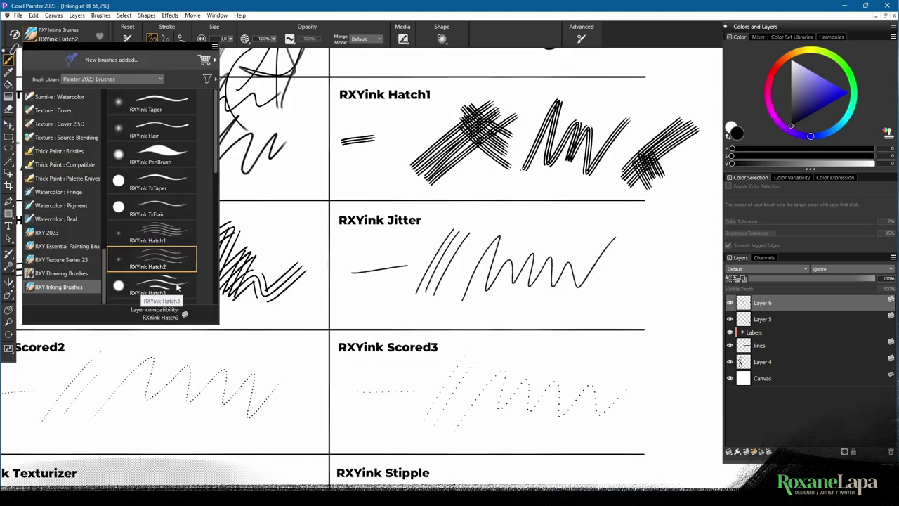
scroll(179, 281, "down", 2)
left_click(185, 271)
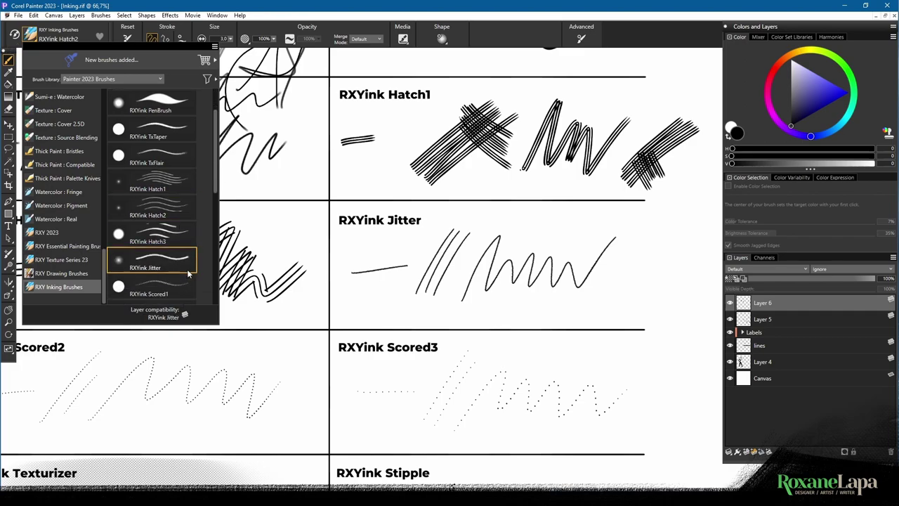
Draw a jagged test stroke with RXYink Jitter in the blank area above the RXYink Taper samples
left_click_drag(249, 110, 584, 366)
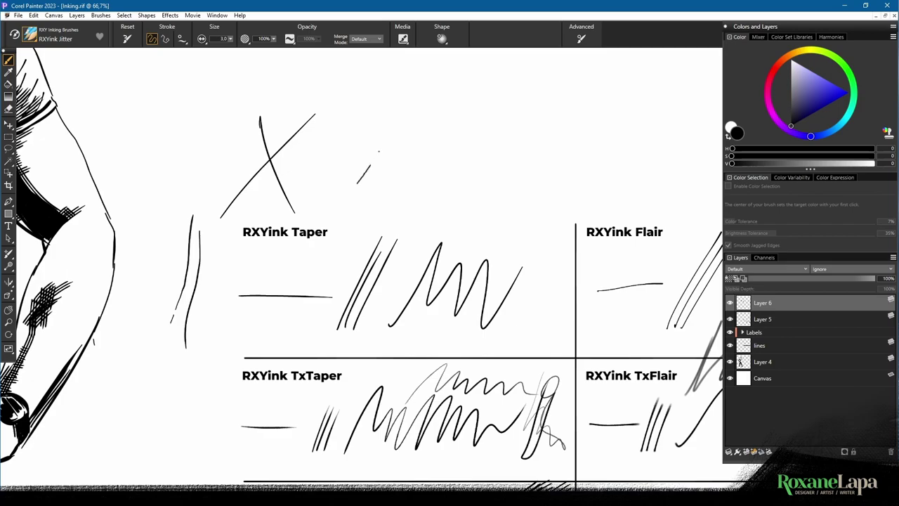
mouse_move(379, 151)
left_mouse_down()
mouse_move(433, 88)
mouse_move(409, 166)
left_mouse_up()
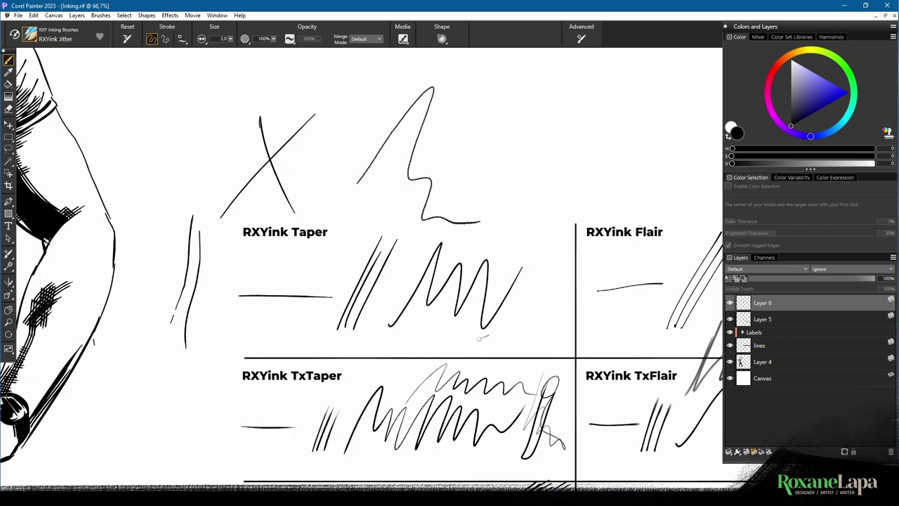
scroll(480, 337, "up", 8)
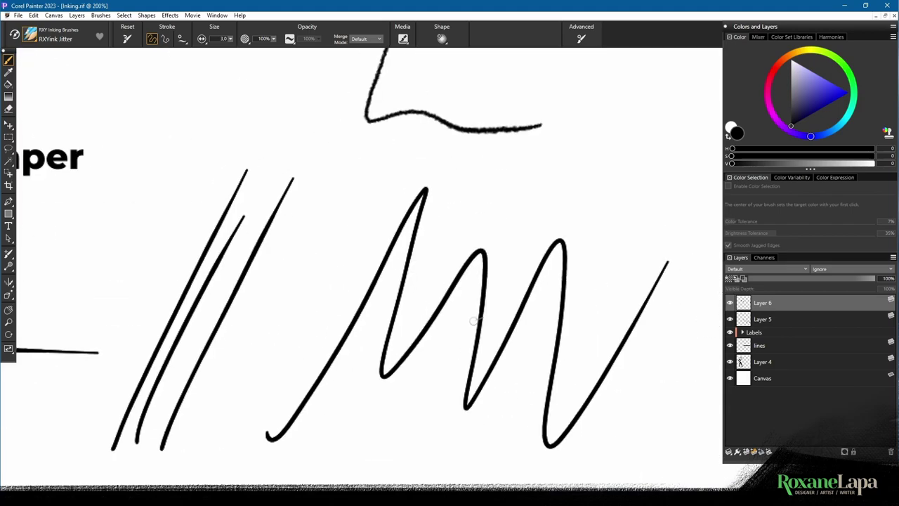
mouse_move(427, 141)
left_mouse_down()
mouse_move(353, 267)
mouse_move(347, 323)
left_mouse_up()
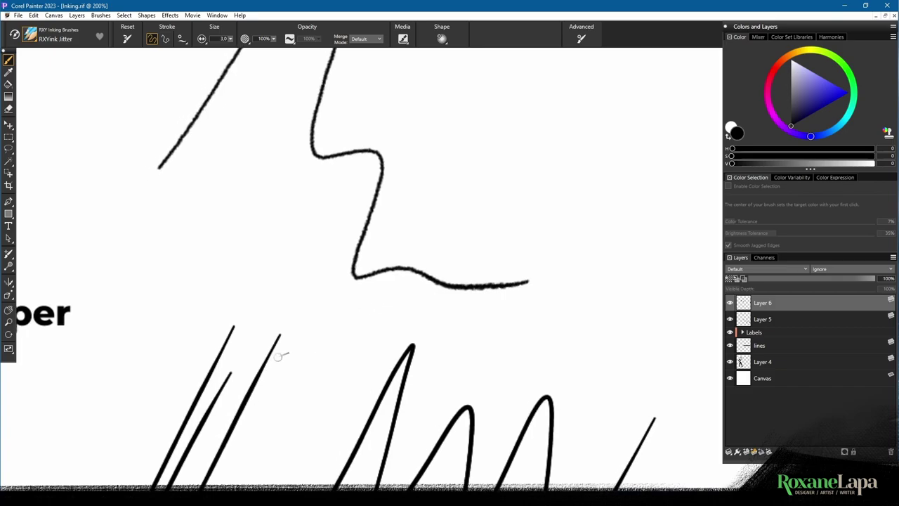
Add a wavy RXYink Jitter line and a few short crossing strokes just above the RXYink Taper samples
mouse_move(281, 247)
left_mouse_down()
mouse_move(302, 320)
mouse_move(413, 325)
mouse_move(541, 265)
left_mouse_up()
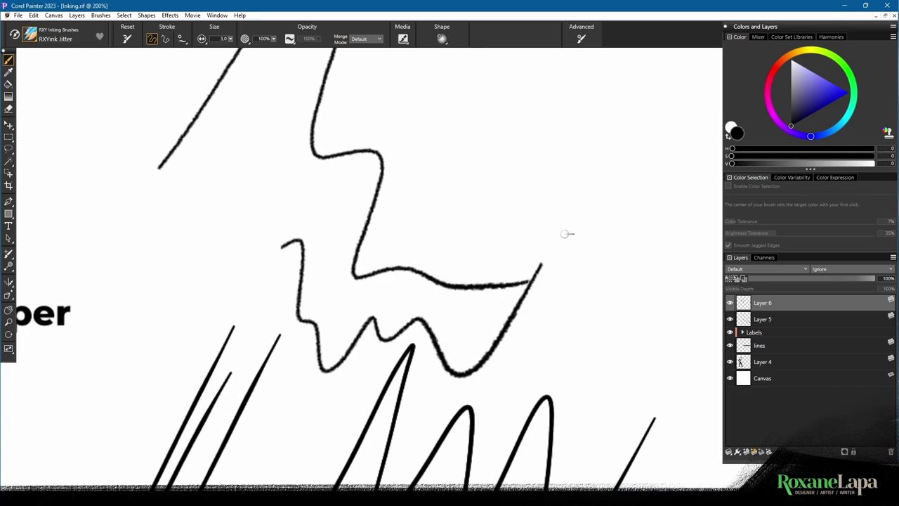
left_click_drag(167, 130, 250, 235)
left_click_drag(221, 393, 385, 221)
mouse_move(326, 269)
left_mouse_down()
mouse_move(204, 347)
mouse_move(328, 425)
left_mouse_up()
scroll(442, 270, "down", 5)
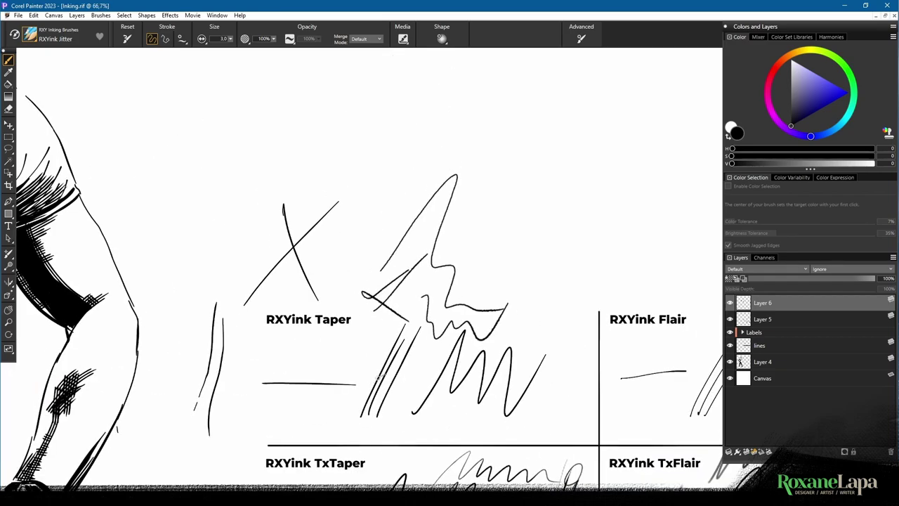
left_click_drag(431, 297, 492, 169)
left_click_drag(418, 228, 396, 246)
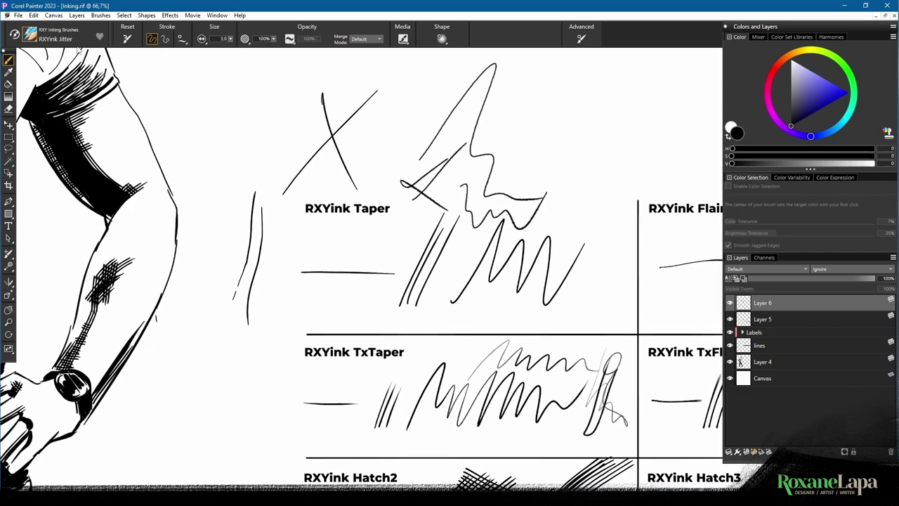
Select the RXYink Scored1 brush and draw a finely dotted wavy stroke between the figure's arm and the X mark
left_click(31, 36)
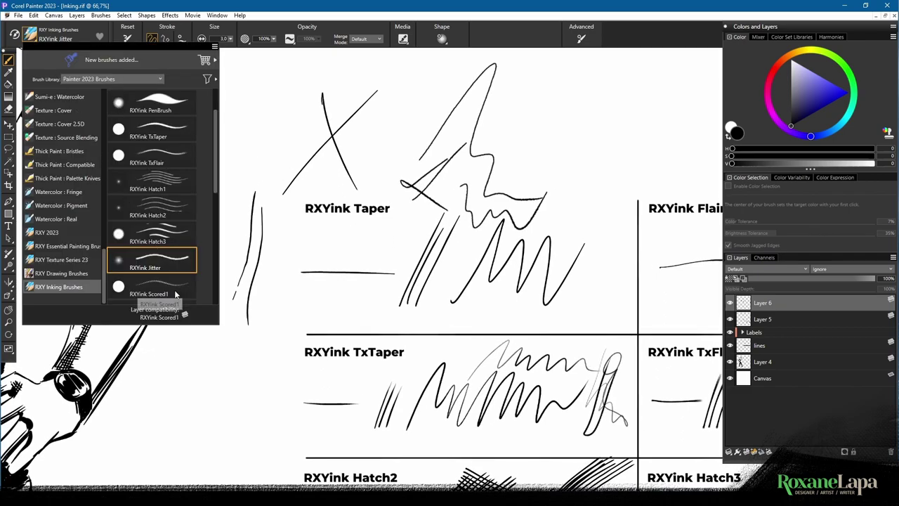
left_click_drag(215, 188, 202, 220)
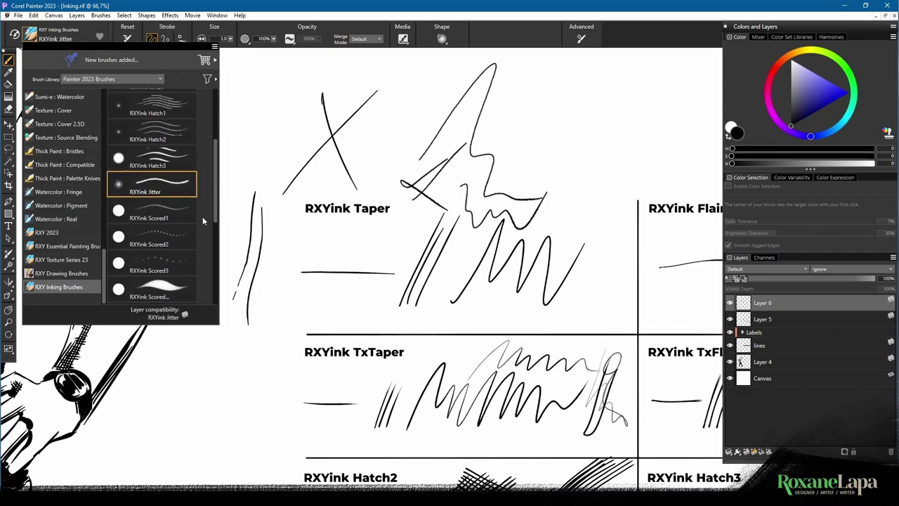
left_click(157, 216)
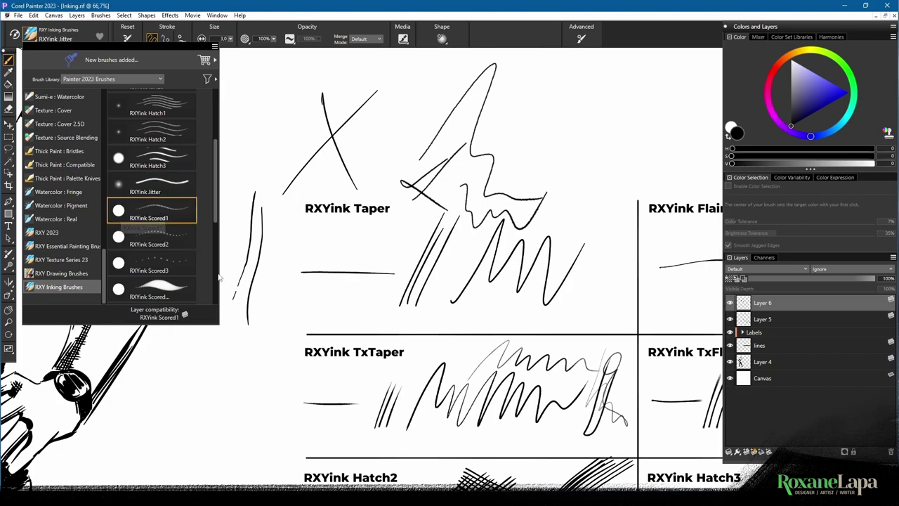
left_click_drag(209, 251, 238, 172)
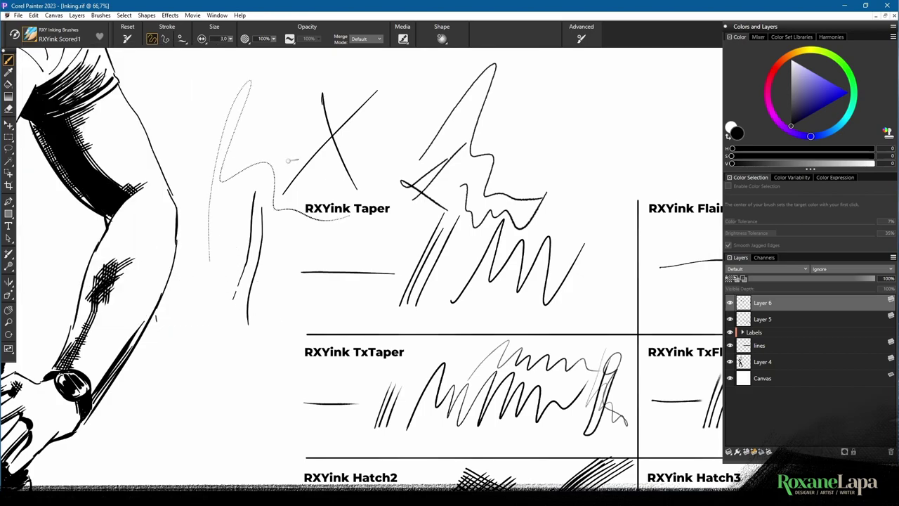
Try RXYink Scored2 and RXYink Scored3 in turn with dotted zigzag strokes around the X mark
left_click(31, 41)
left_click(166, 246)
left_click(30, 39)
left_click(140, 258)
Select RXYink Scored PenBrush and draw wavy strokes of varying thickness beside its own samples and above the RXYink PenBrush samples
left_click(31, 40)
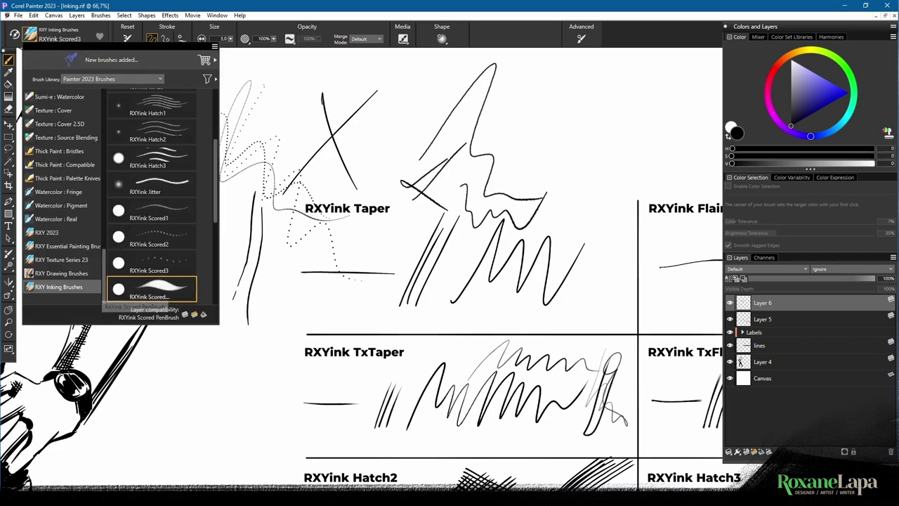
left_click(151, 288)
scroll(441, 302, "down", 10)
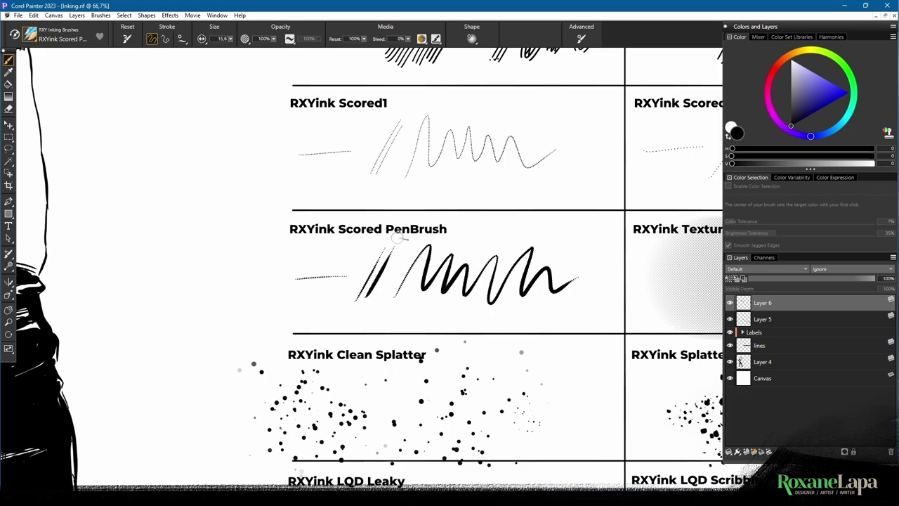
mouse_move(149, 314)
left_mouse_down()
mouse_move(175, 241)
mouse_move(273, 290)
mouse_move(297, 235)
left_mouse_up()
left_click_drag(395, 242, 374, 260)
scroll(373, 261, "up", 10)
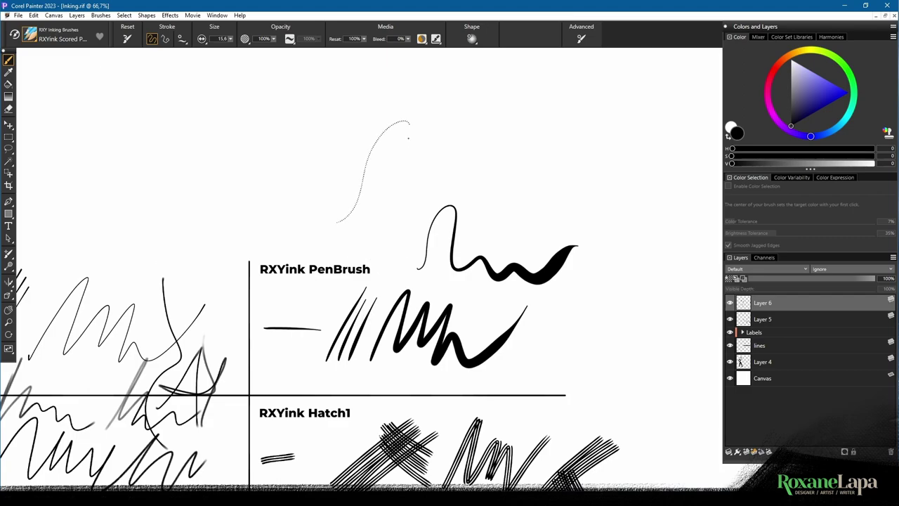
mouse_move(408, 138)
left_mouse_down()
mouse_move(502, 200)
mouse_move(608, 113)
left_mouse_up()
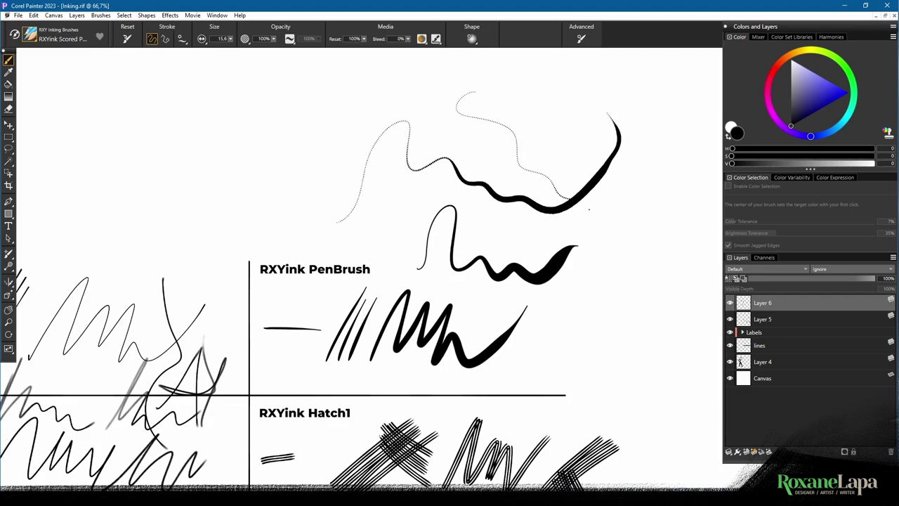
mouse_move(588, 208)
left_mouse_down()
mouse_move(597, 319)
mouse_move(491, 102)
mouse_move(309, 156)
left_mouse_up()
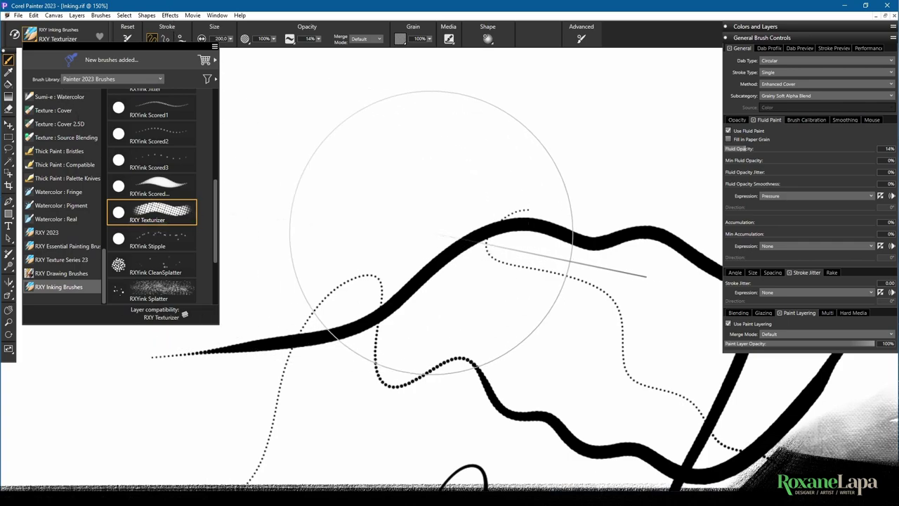
Paint a light patch with RXY Texturizer over the wavy strokes, and another with the coarse checkered paper from RXY Paper Library 1
mouse_move(439, 227)
left_mouse_down()
mouse_move(430, 222)
mouse_move(456, 160)
mouse_move(244, 248)
mouse_move(492, 91)
mouse_move(534, 393)
mouse_move(215, 160)
mouse_move(224, 267)
left_mouse_up()
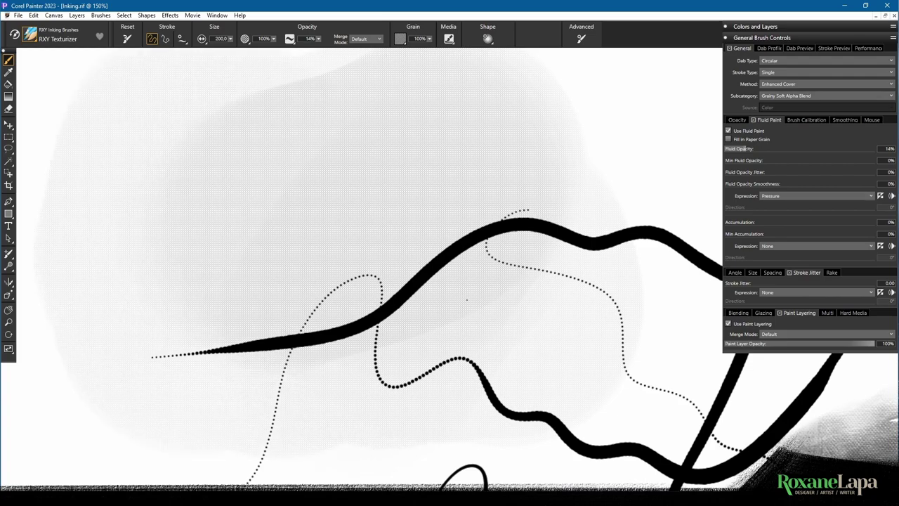
left_click(399, 39)
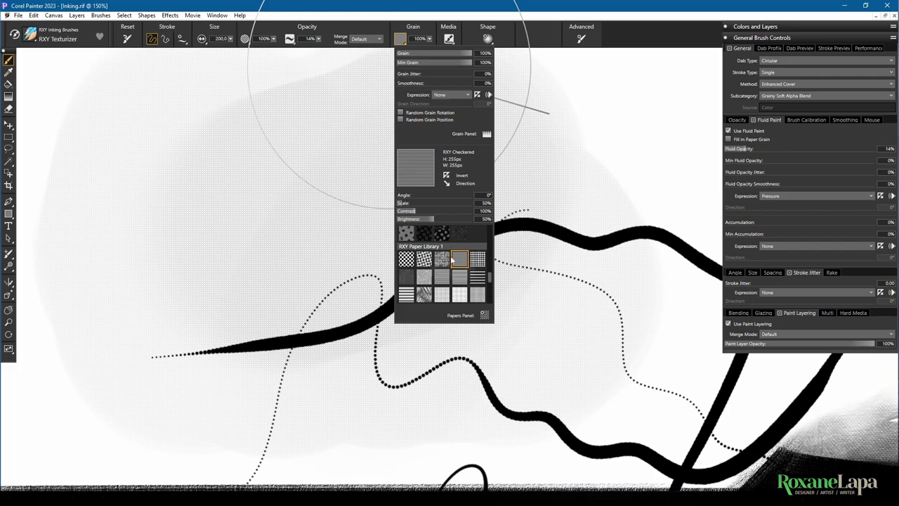
left_click(406, 260)
left_click_drag(483, 268, 256, 341)
mouse_move(411, 217)
left_mouse_down()
mouse_move(516, 158)
mouse_move(504, 262)
left_mouse_up()
mouse_move(383, 144)
left_mouse_down()
mouse_move(372, 170)
mouse_move(518, 224)
left_mouse_up()
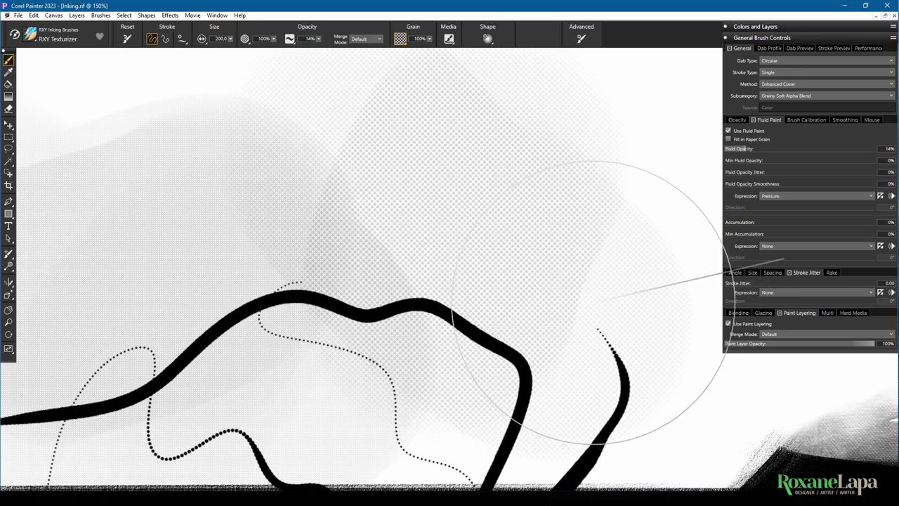
Set the Fluid Opacity to 100% and paint overlapping checkered patches next to the light texture
left_click_drag(776, 150, 821, 149)
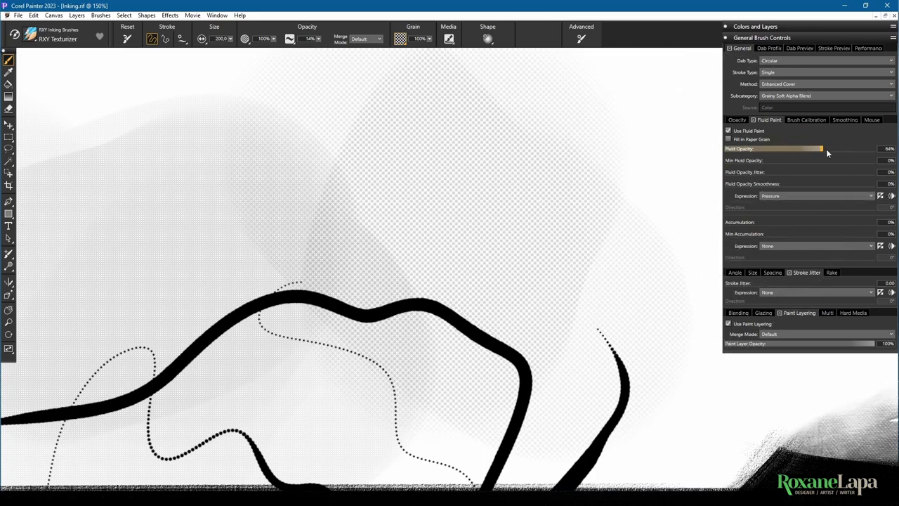
left_click_drag(555, 236, 335, 285)
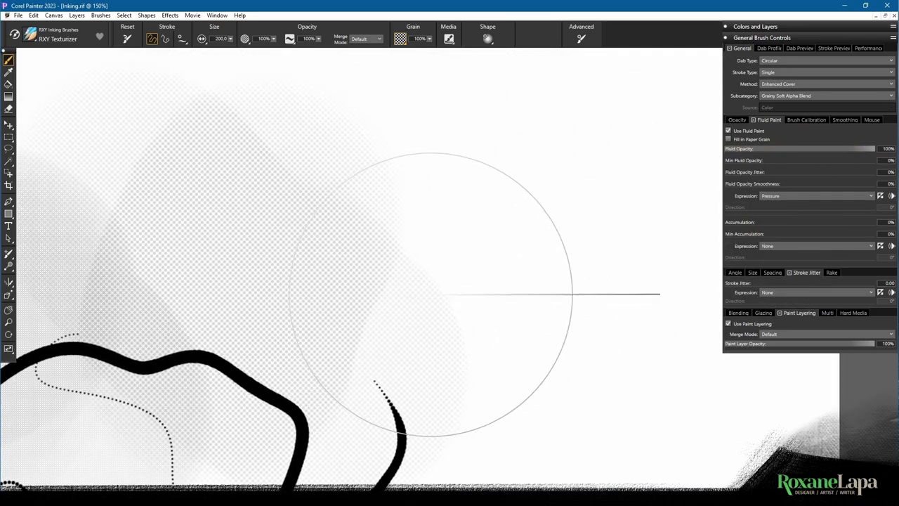
left_click_drag(558, 175, 447, 330)
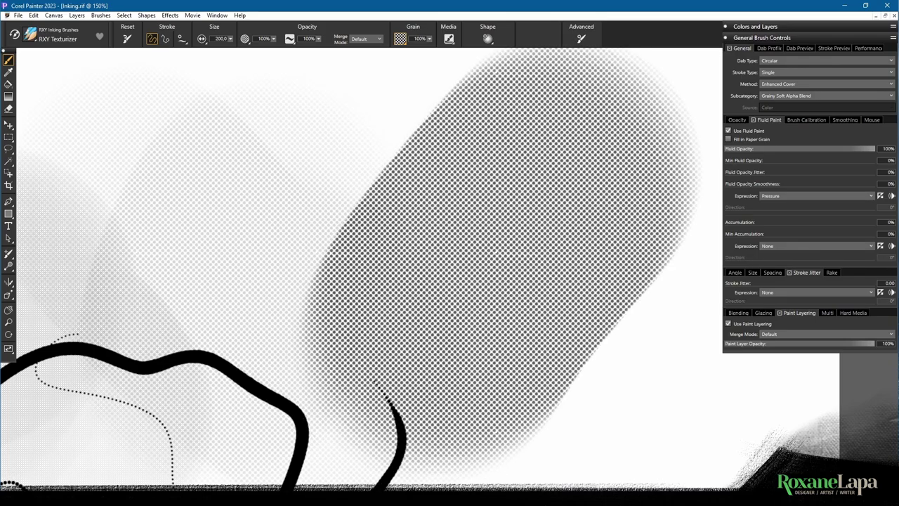
mouse_move(429, 236)
left_mouse_down()
mouse_move(325, 184)
mouse_move(529, 324)
mouse_move(604, 284)
left_mouse_up()
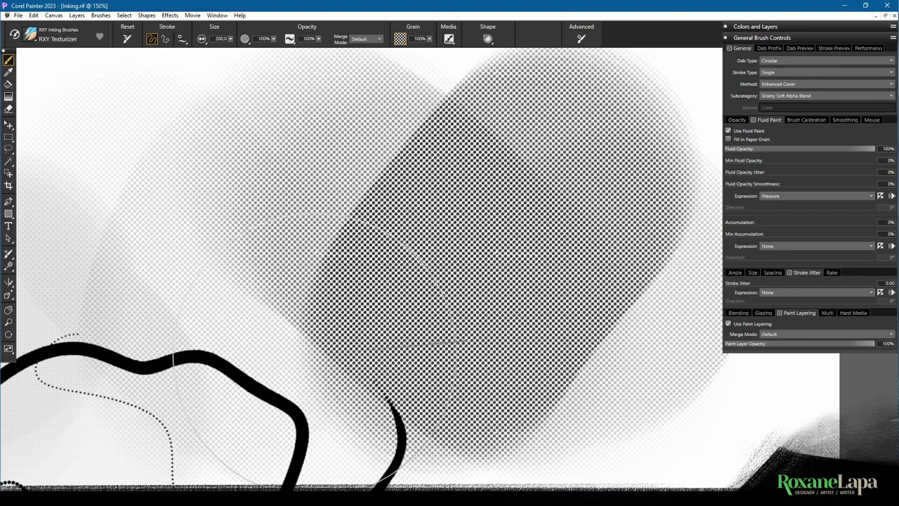
Disable Use Fluid Paint and paint dense overlapping checkered patches with RXY Texturizer in the nearby blank area
left_click(729, 132)
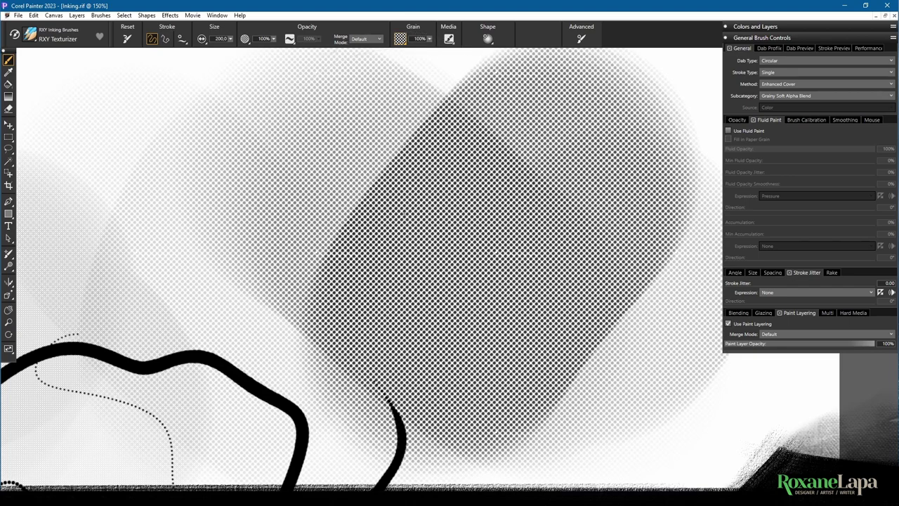
left_click_drag(407, 202, 420, 283)
mouse_move(281, 152)
left_mouse_down()
mouse_move(487, 323)
mouse_move(618, 334)
left_mouse_up()
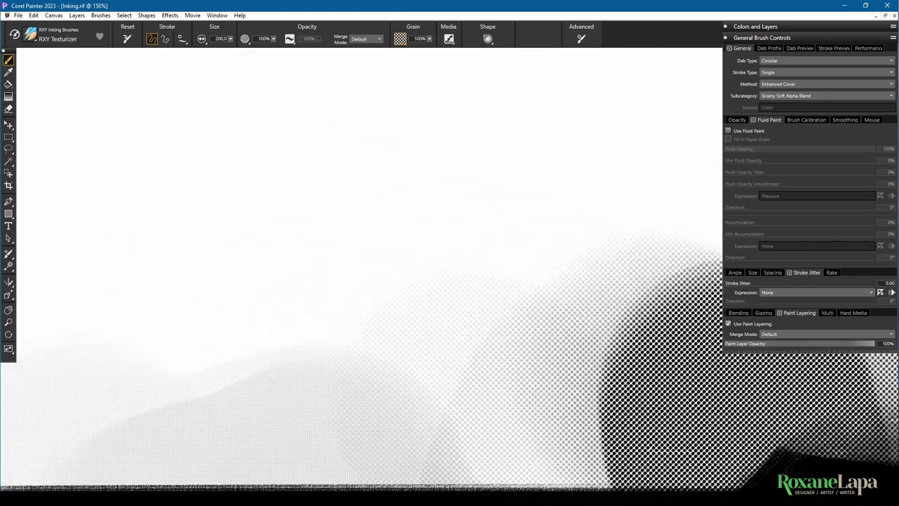
mouse_move(283, 288)
left_mouse_down()
mouse_move(312, 251)
mouse_move(348, 270)
left_mouse_up()
mouse_move(425, 239)
left_mouse_down()
mouse_move(491, 260)
mouse_move(505, 319)
left_mouse_up()
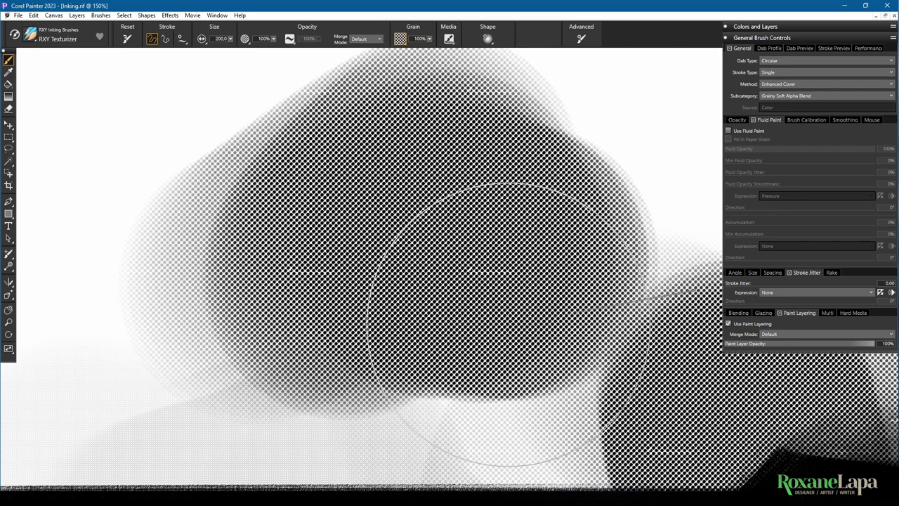
Enable Use Fluid Paint again and paint a broad diagonal Texturizer stroke beside the dense checkered patches
left_click(728, 131)
mouse_move(211, 232)
left_mouse_down()
mouse_move(147, 180)
mouse_move(189, 309)
left_mouse_up()
key("ctrl+0")
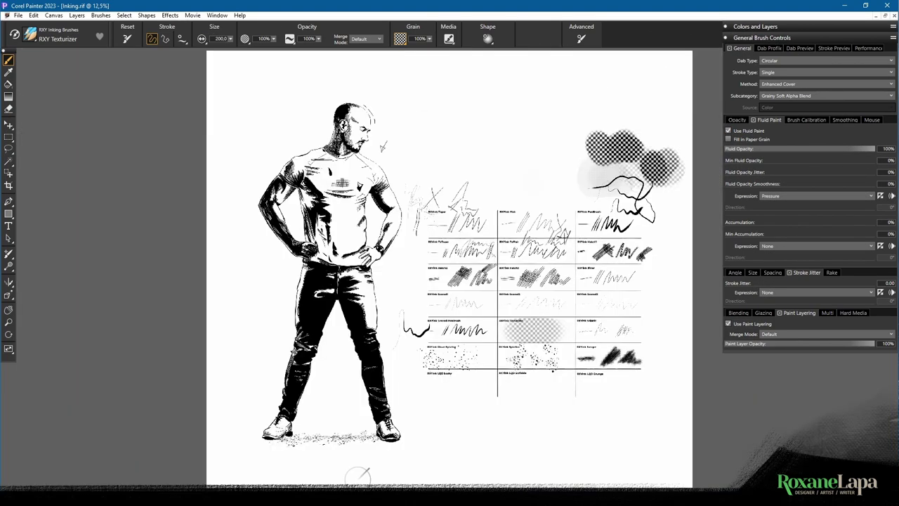
key("ctrl+minus")
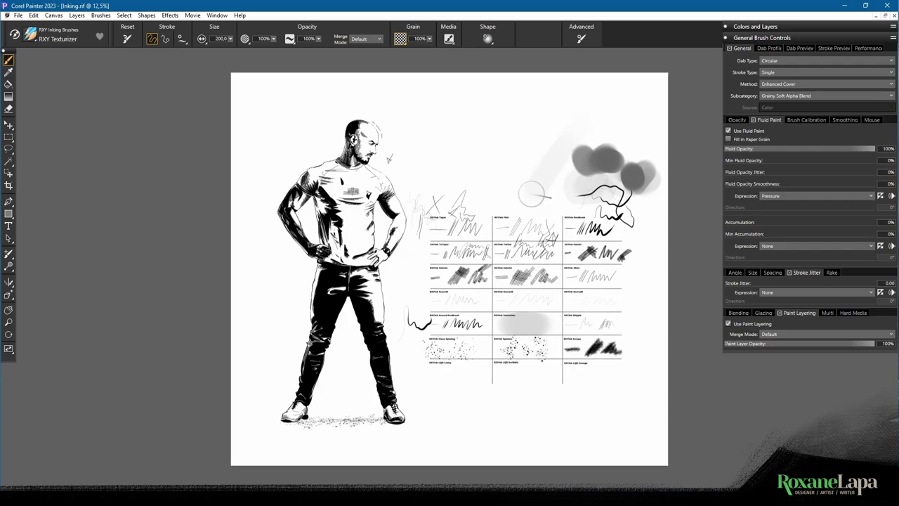
mouse_move(538, 184)
left_mouse_down()
mouse_move(587, 119)
mouse_move(530, 188)
mouse_move(597, 113)
mouse_move(538, 181)
left_mouse_up()
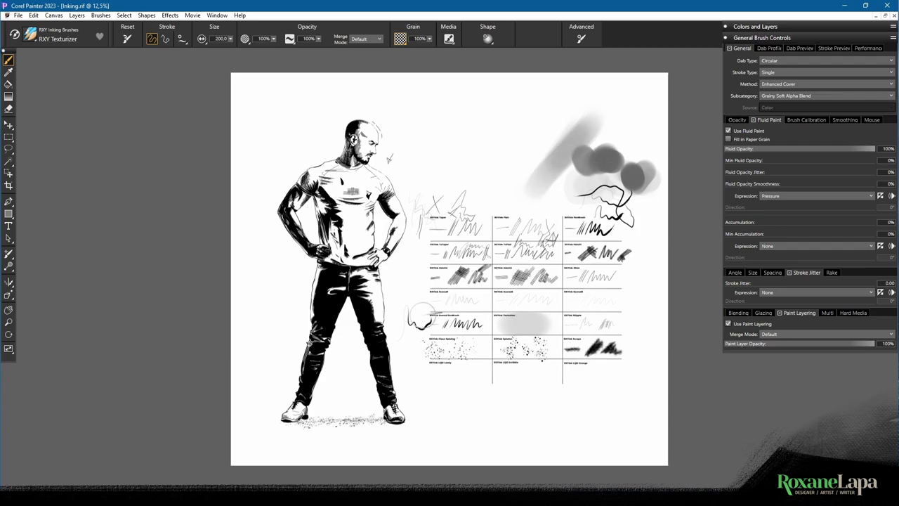
Select the RXYink Stipple brush and draw a large looping dotted stroke beside the RXYink Stipple samples
left_click(54, 37)
left_click(170, 247)
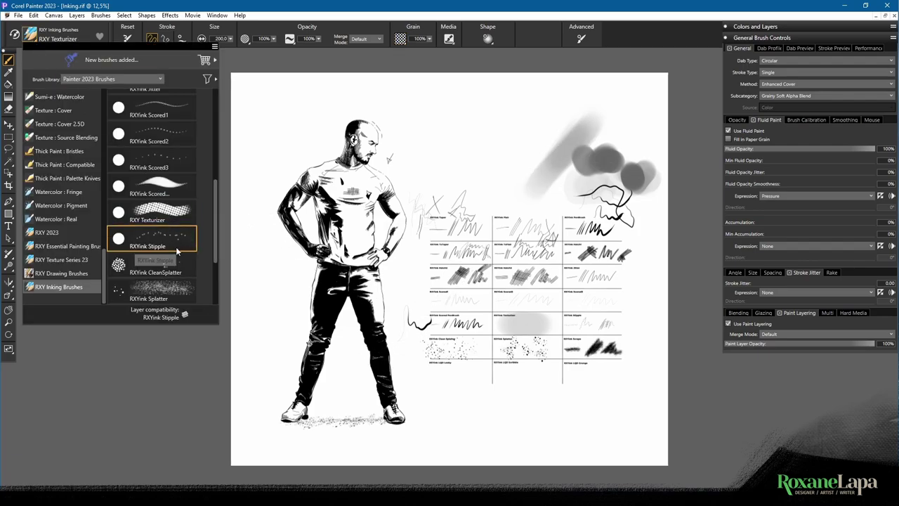
key("ctrl+plus")
key("ctrl+plus")
key("ctrl+plus")
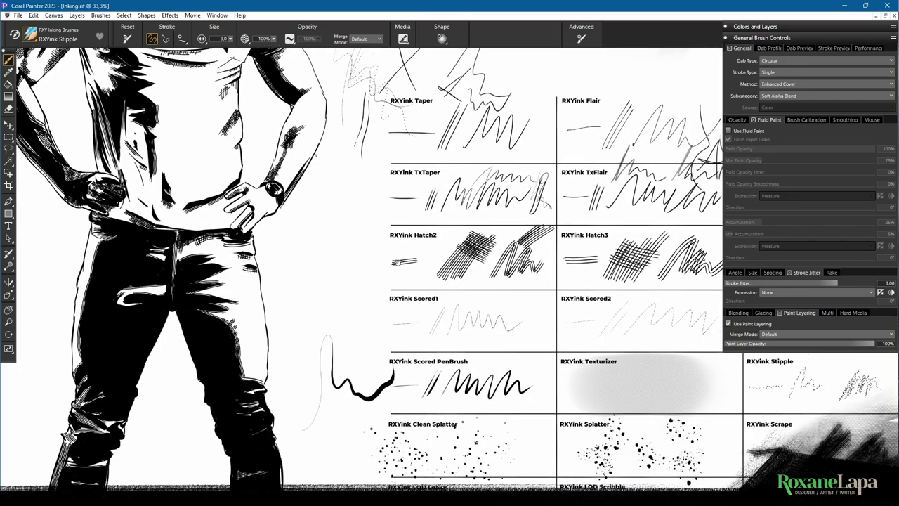
mouse_move(599, 334)
left_mouse_down()
mouse_move(263, 180)
mouse_move(242, 188)
left_mouse_up()
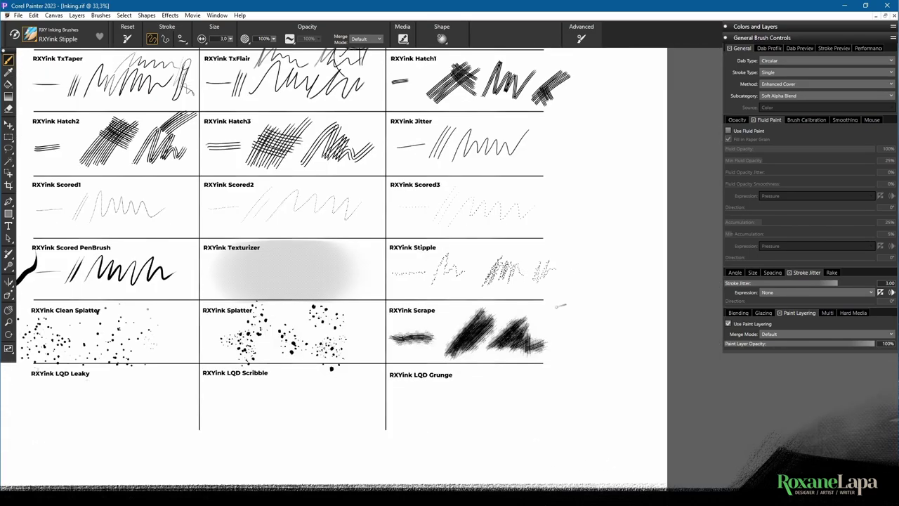
scroll(556, 313, "up", 3)
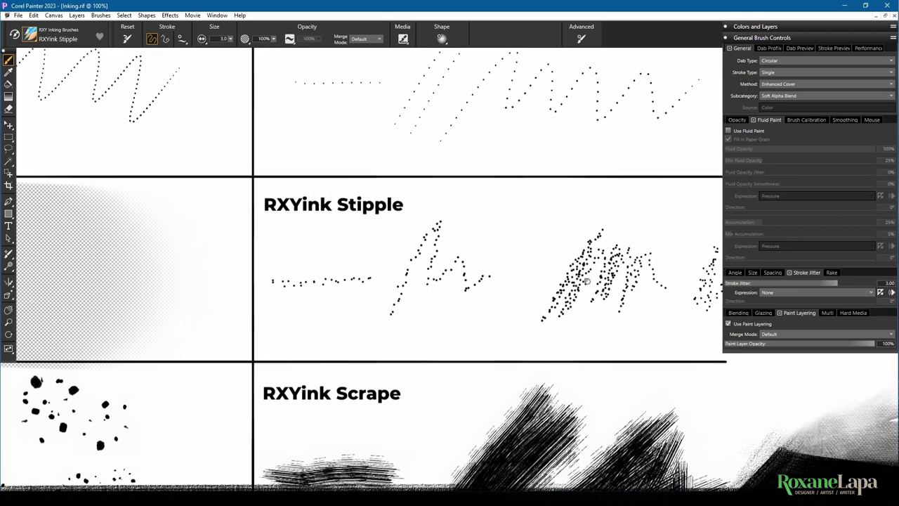
left_click_drag(402, 212, 405, 213)
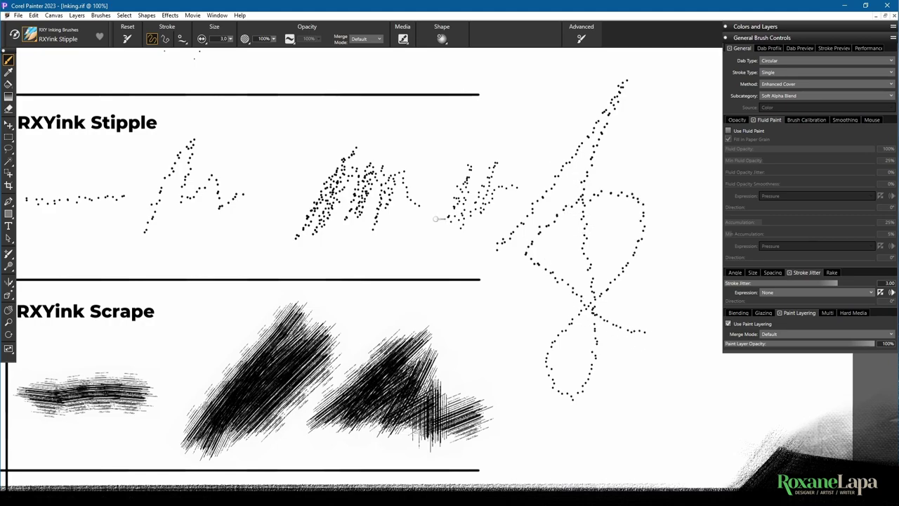
Select the RXYink CleanSplatter brush and spray scattered dots around the loose pen stroke beside the RXYink Scored PenBrush samples
left_click_drag(299, 234, 566, 179)
left_click_drag(86, 248, 469, 208)
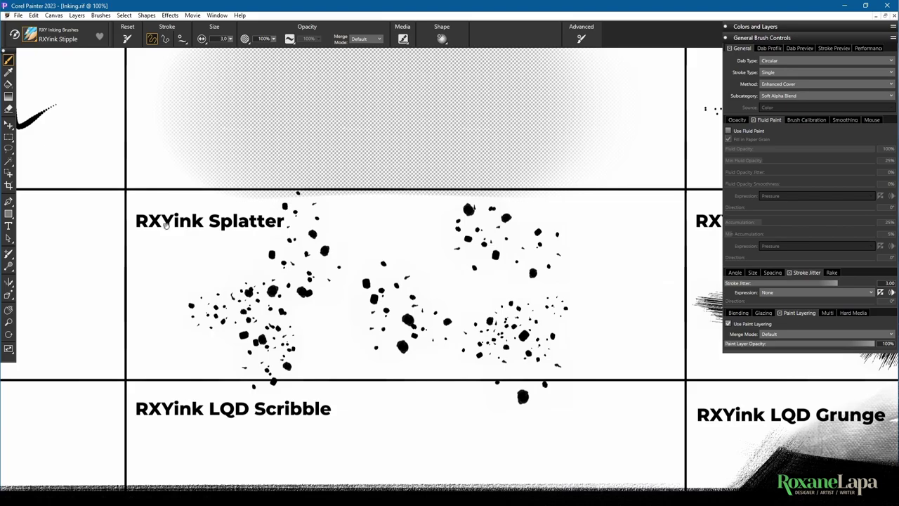
left_click_drag(100, 193, 451, 247)
left_click(30, 39)
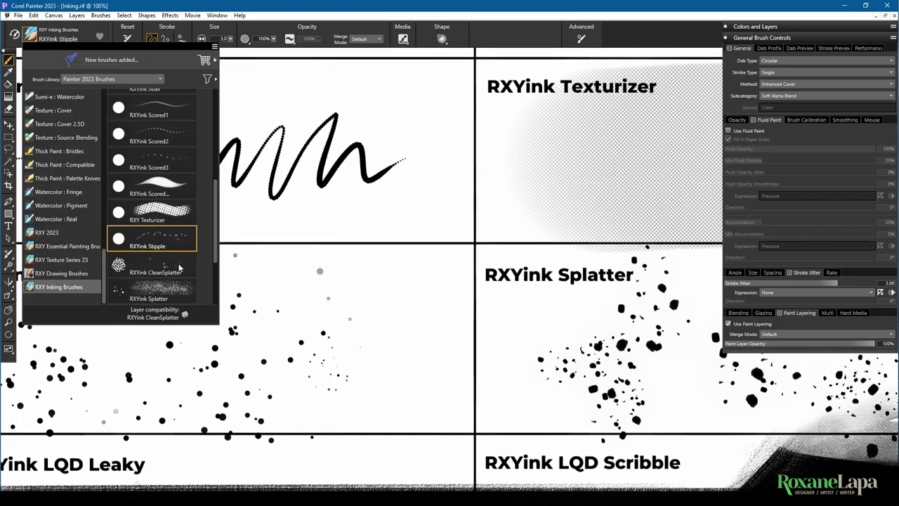
left_click(177, 272)
left_click_drag(339, 223, 630, 244)
left_click_drag(373, 231, 371, 257)
mouse_move(200, 325)
left_mouse_down()
mouse_move(278, 200)
mouse_move(196, 141)
mouse_move(206, 132)
left_mouse_up()
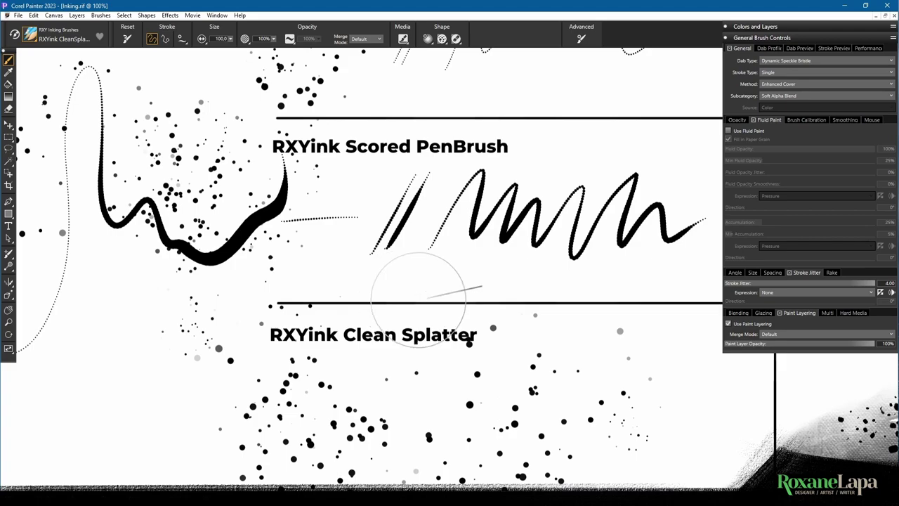
Extend the clean splatter dots across the blank area beside the figure's leg and over the RXYink Hatch2 and Scored1 samples
key("ctrl+minus")
key("ctrl+minus")
left_click_drag(399, 283, 453, 439)
left_click_drag(256, 235, 407, 133)
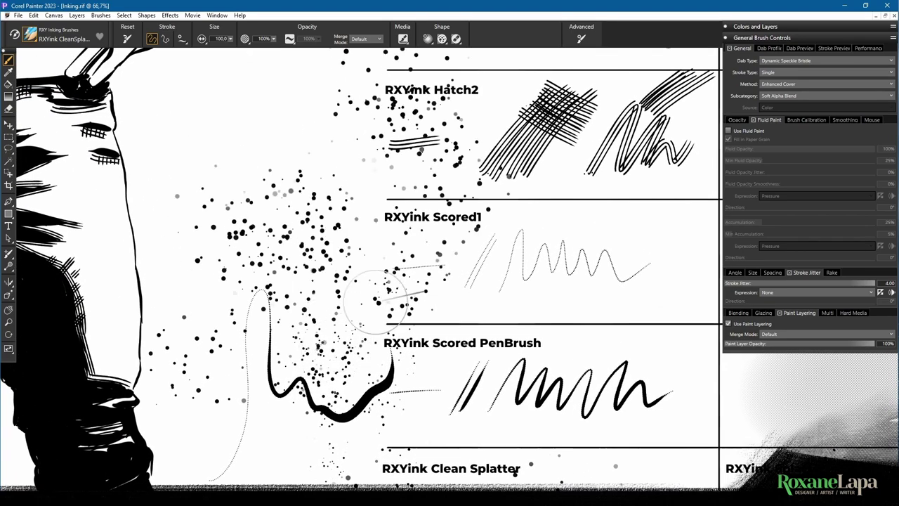
Select the RXYink Splatter brush and spray irregular blots over the RXYink Scored PenBrush, Clean Splatter and Texturizer samples
left_click_drag(494, 310, 397, 189)
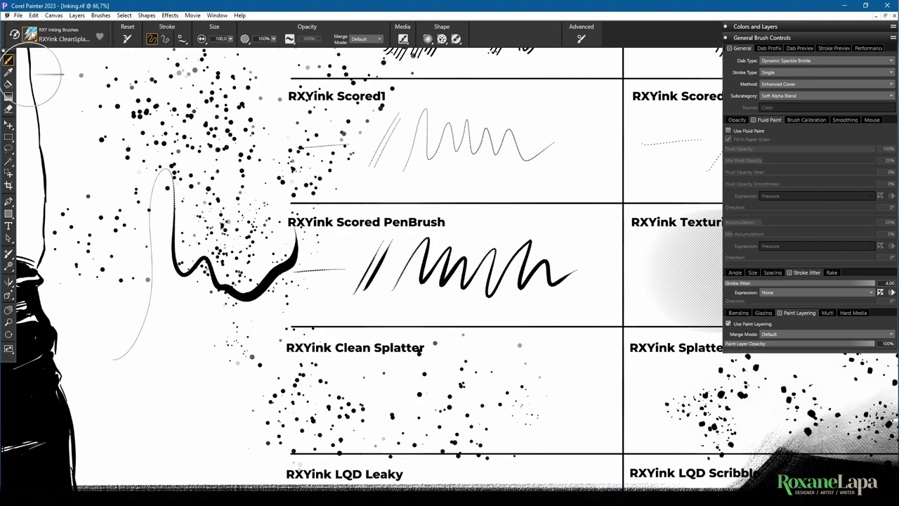
left_click(33, 36)
left_click(151, 289)
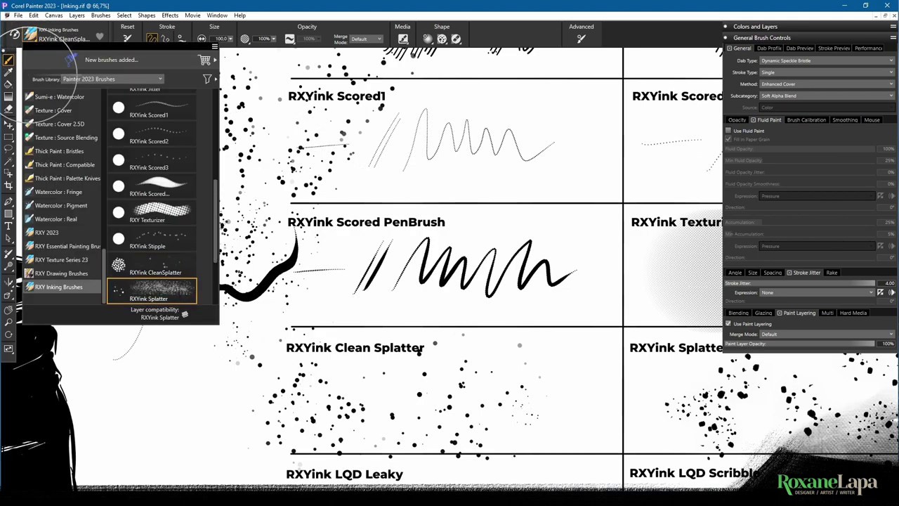
left_click_drag(529, 359, 331, 303)
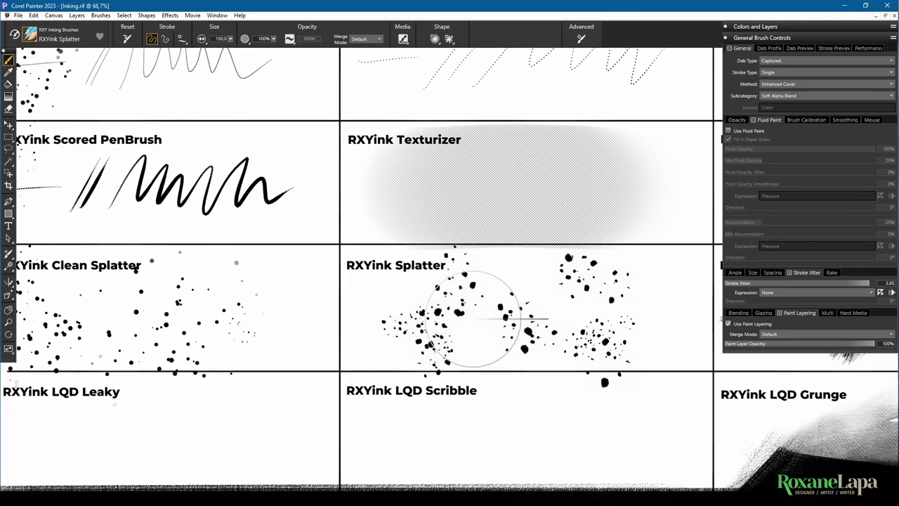
mouse_move(257, 234)
left_mouse_down()
mouse_move(316, 197)
mouse_move(393, 182)
mouse_move(281, 225)
left_mouse_up()
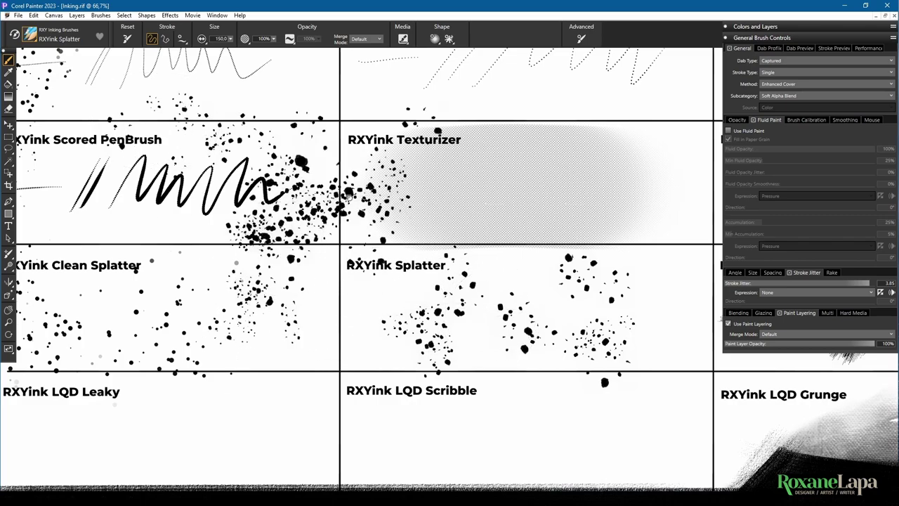
Paint a wide patch of RXYink Splatter on Layer 7 between the figure's lower legs, above the existing ground splatter
mouse_move(283, 144)
left_mouse_down()
mouse_move(346, 216)
mouse_move(500, 304)
left_mouse_up()
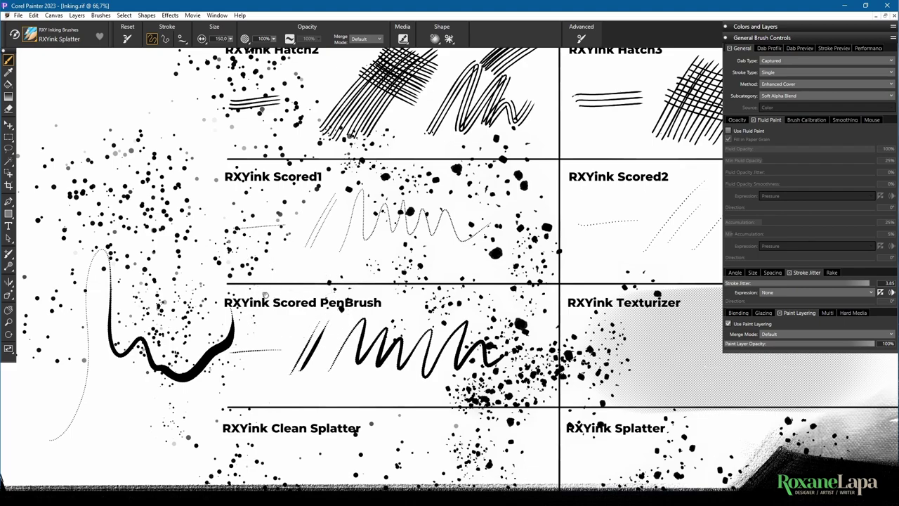
mouse_move(309, 307)
left_mouse_down()
mouse_move(513, 151)
mouse_move(559, 139)
left_mouse_up()
left_click_drag(287, 336, 475, 129)
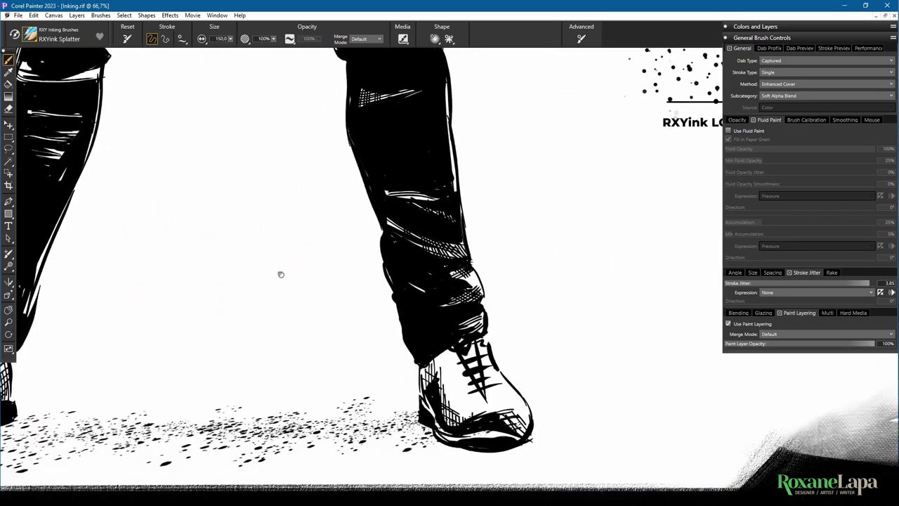
left_click_drag(281, 275, 401, 94)
left_click_drag(313, 289, 379, 351)
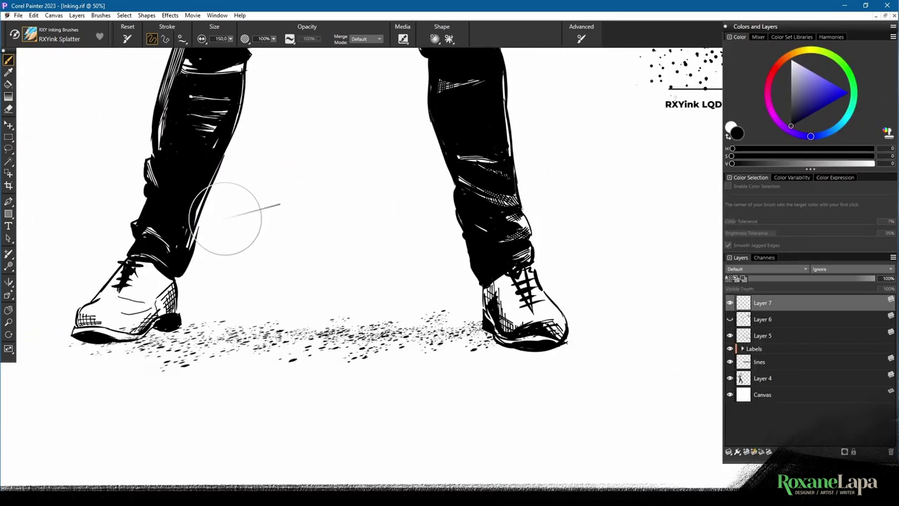
left_click_drag(482, 281, 401, 245)
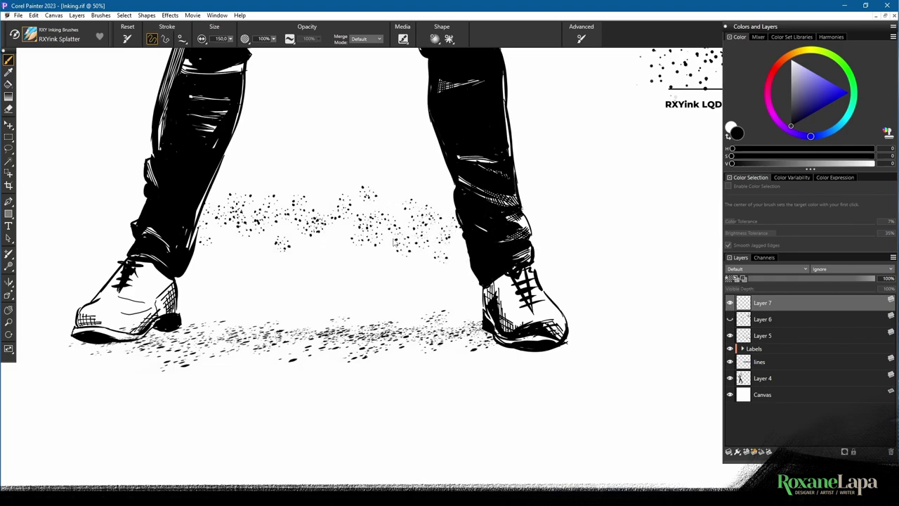
Transform the new splatter patch, squashing it vertically into a thin flat band of ground texture between the legs
key("ctrl+alt+t")
left_click_drag(333, 185, 333, 243)
key("Return")
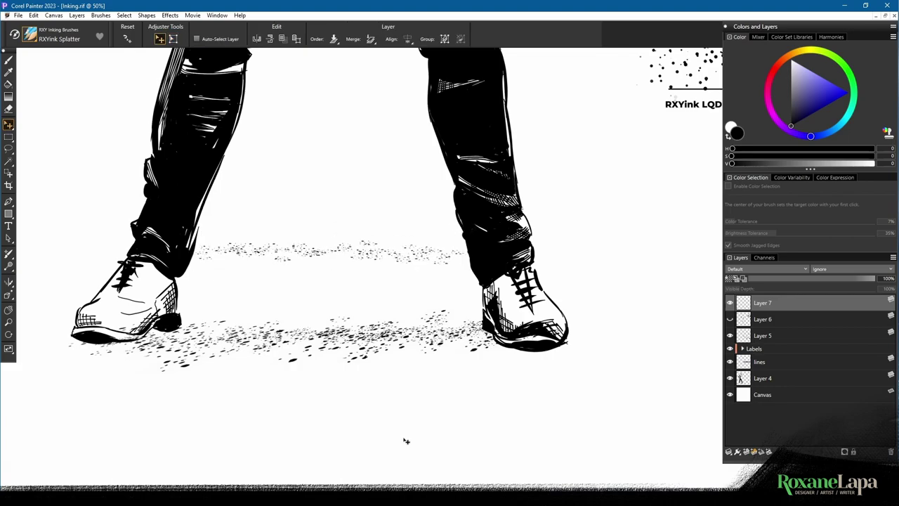
Select the RXYink Scrape brush and paint three long crossing strokes in the blank area between the figure's leg and the chart
key("ctrl+minus")
key("ctrl+minus")
key("ctrl+minus")
mouse_move(632, 246)
left_mouse_down()
mouse_move(514, 261)
mouse_move(401, 257)
left_mouse_up()
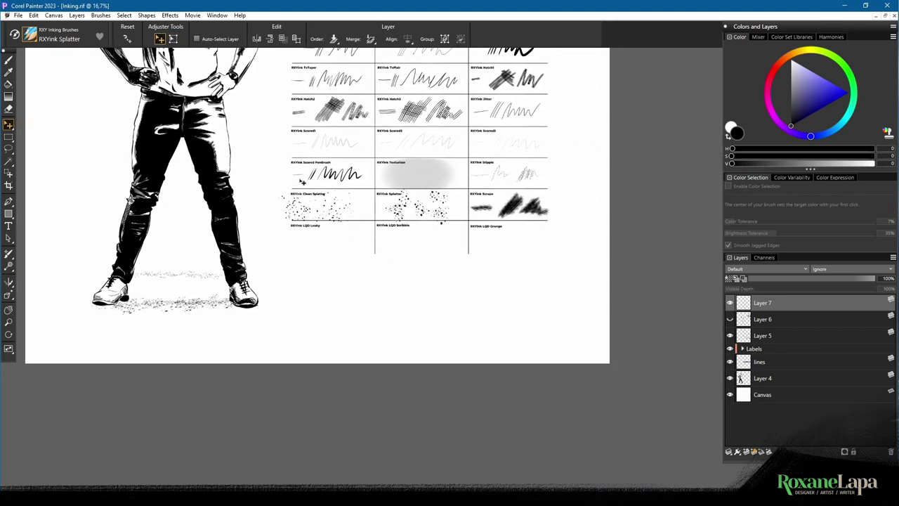
left_click(58, 35)
left_click(174, 236)
left_click_drag(255, 253, 271, 172)
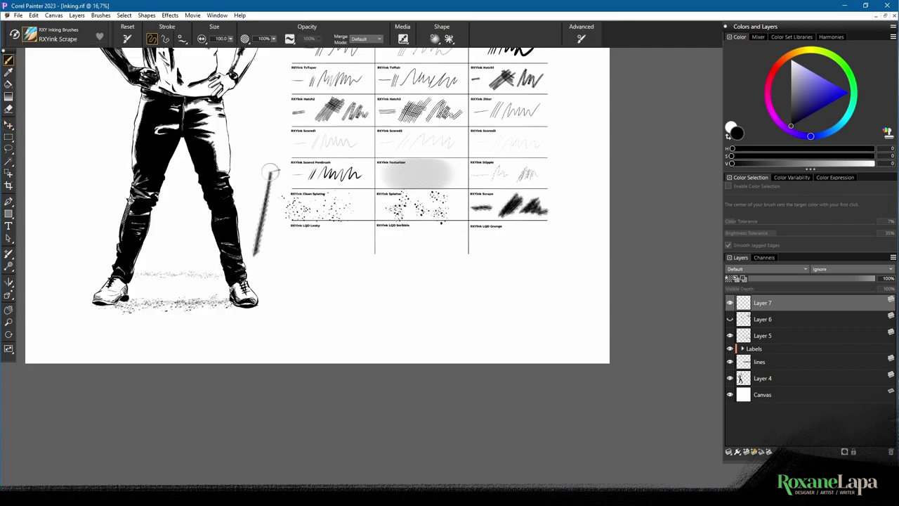
left_click_drag(273, 139, 265, 274)
left_click_drag(254, 190, 275, 271)
Build up black Scrape texture along the trouser leg's inner edge and streak it with white sampled from the background
left_click_drag(229, 167, 246, 230)
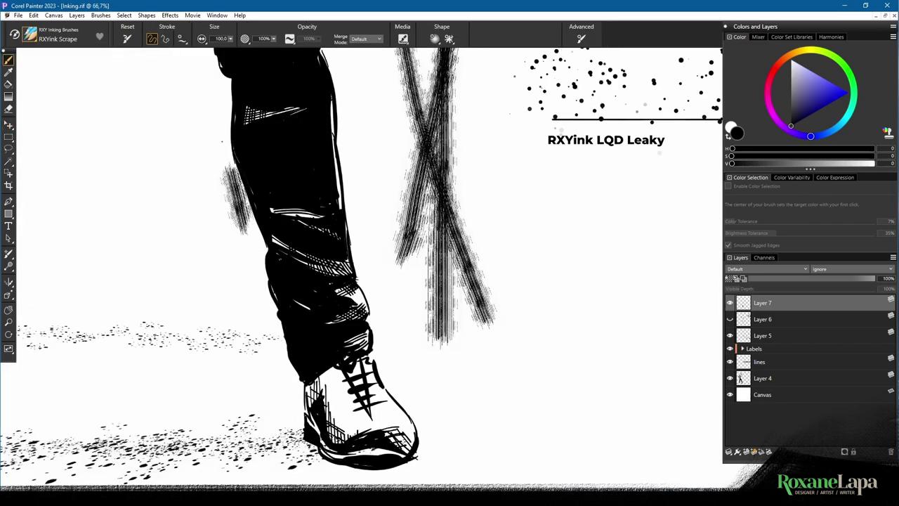
left_click_drag(225, 137, 263, 275)
left_click_drag(236, 160, 274, 275)
left_click_drag(231, 137, 270, 272)
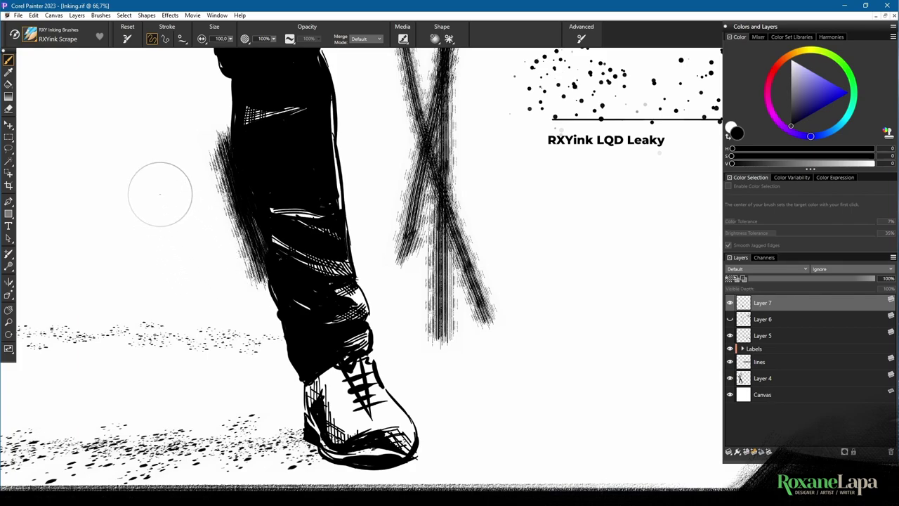
left_click_drag(220, 117, 243, 210)
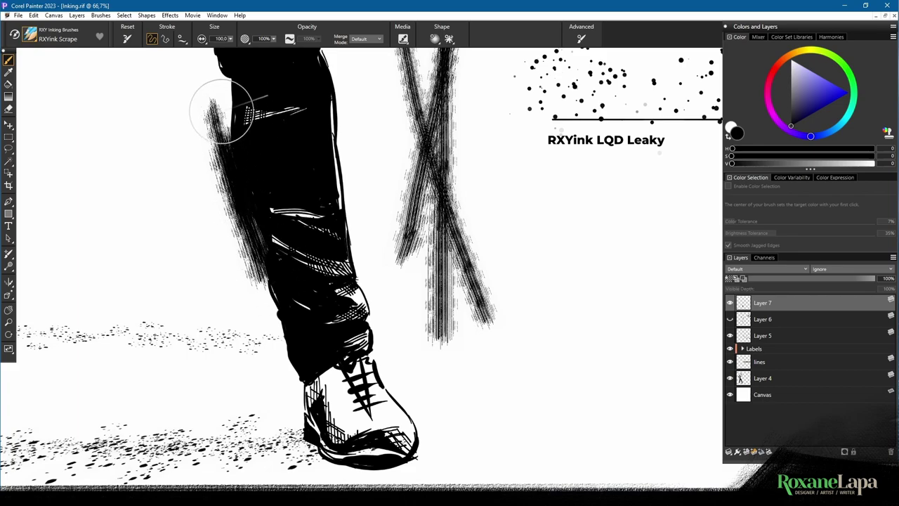
left_click(186, 231, "alt")
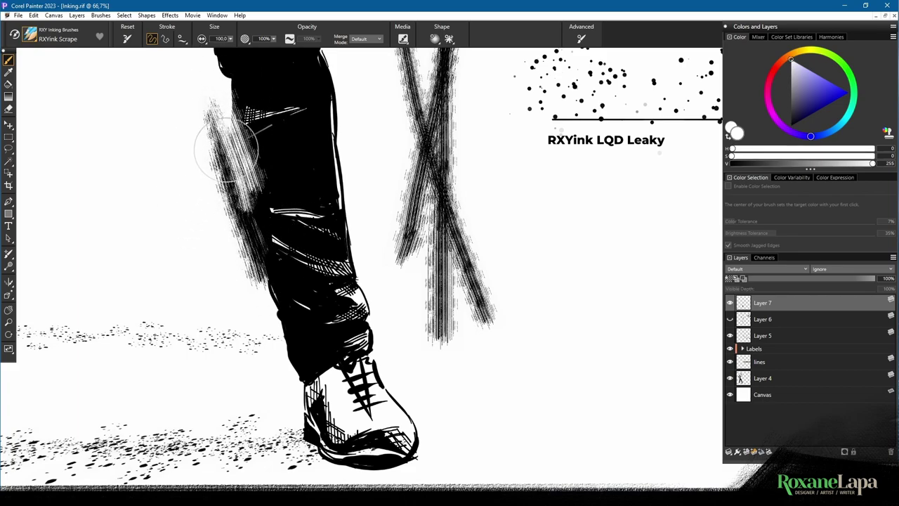
left_click_drag(239, 140, 291, 239)
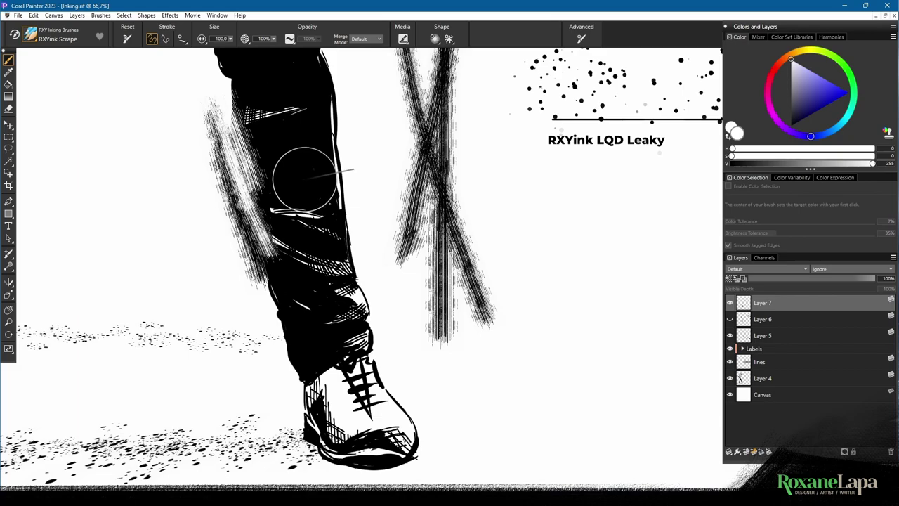
Change the RXYink Scrape brush's Method to Eraser in the General Brush Controls
left_click(773, 27)
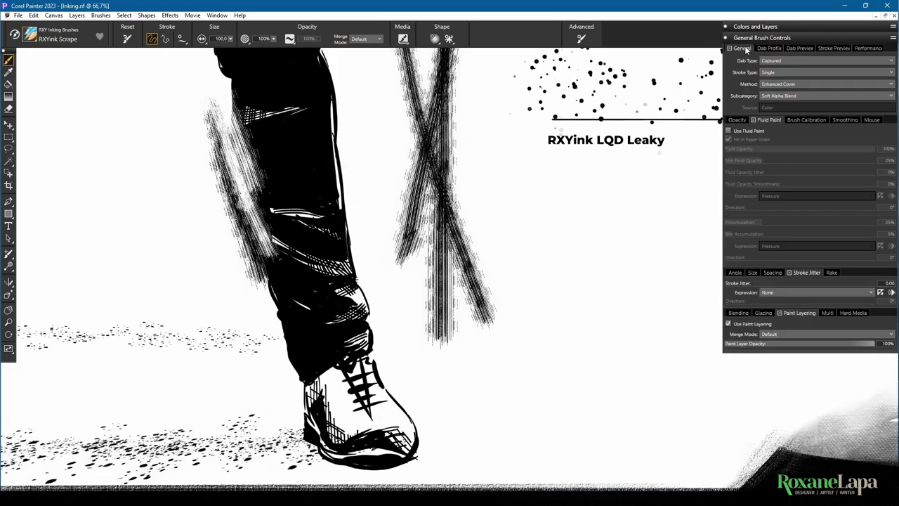
left_click(787, 74)
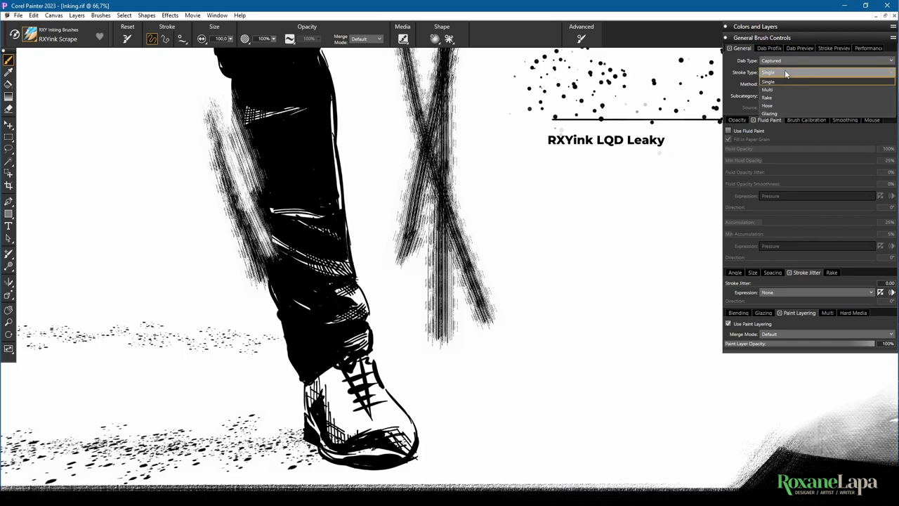
left_click(785, 72)
left_click(783, 85)
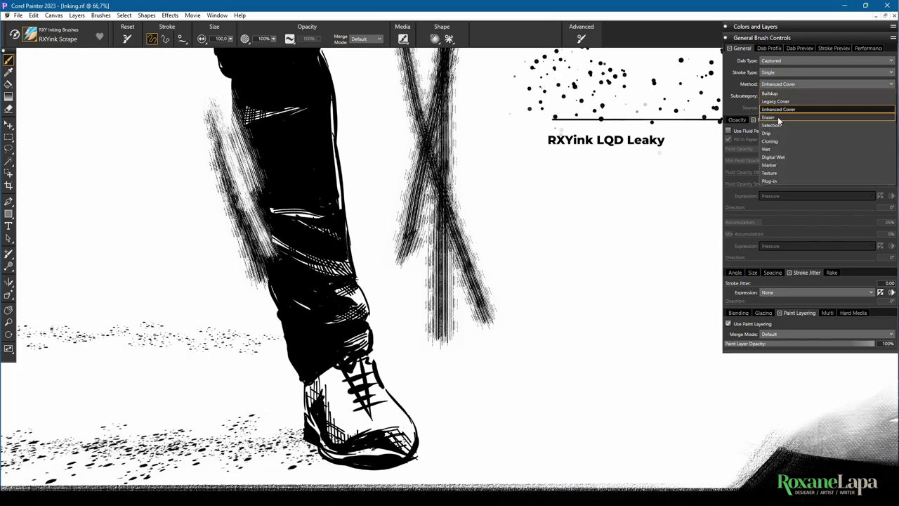
left_click(774, 124)
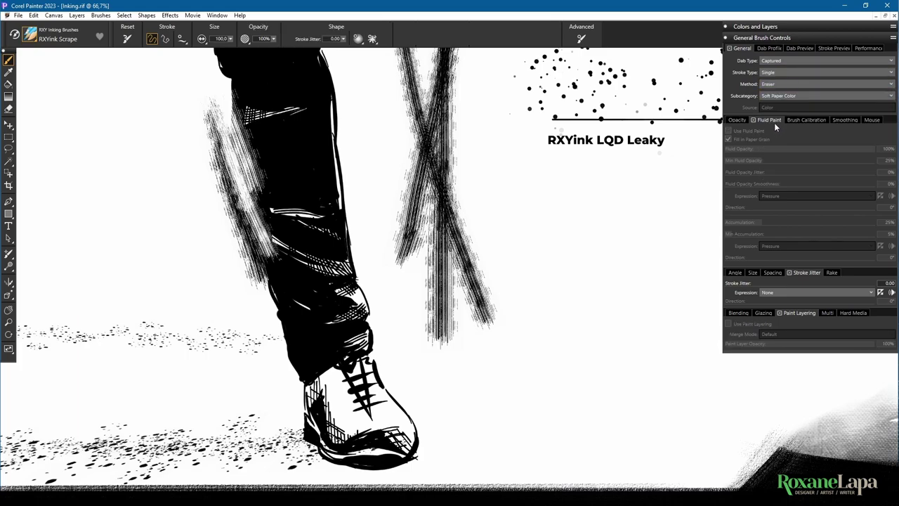
Make Layer 4 active and erase streaky scrape highlights down the outer edge of the figure's lower trouser leg
left_click(761, 28)
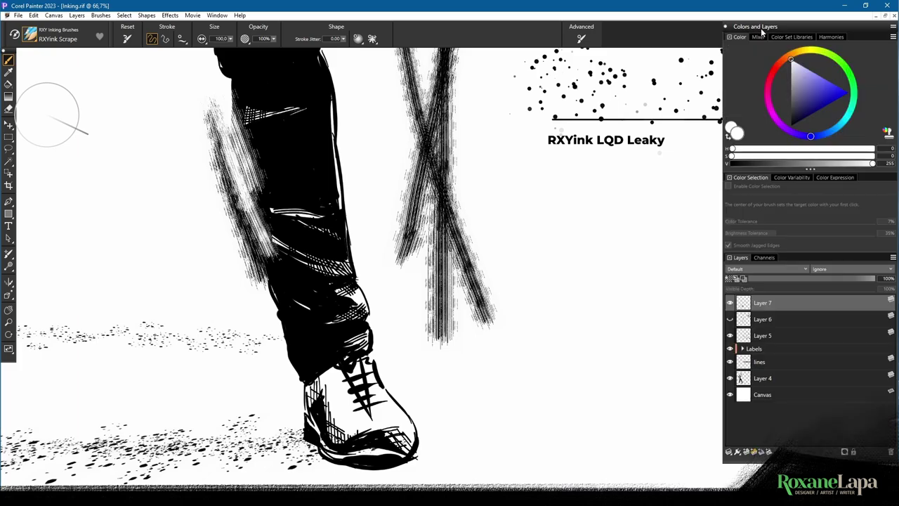
left_click(755, 380)
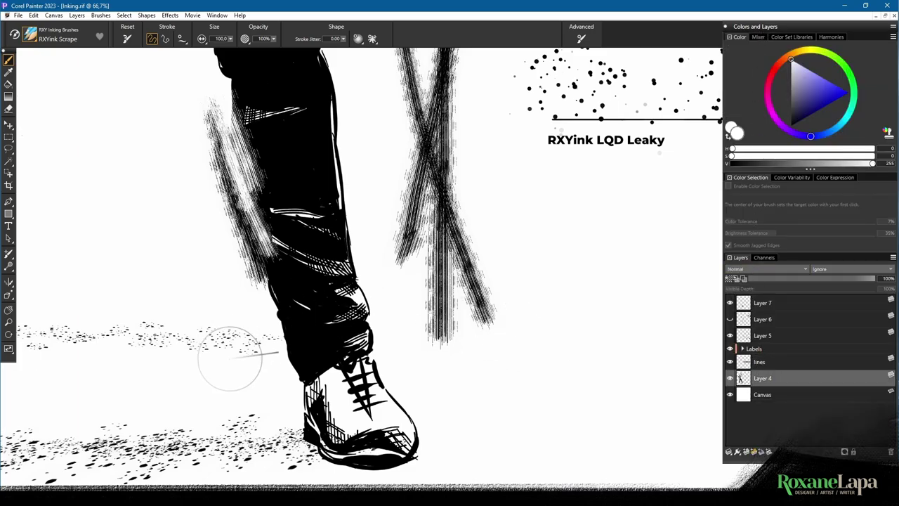
left_click_drag(339, 177, 349, 295)
left_click_drag(344, 158, 357, 323)
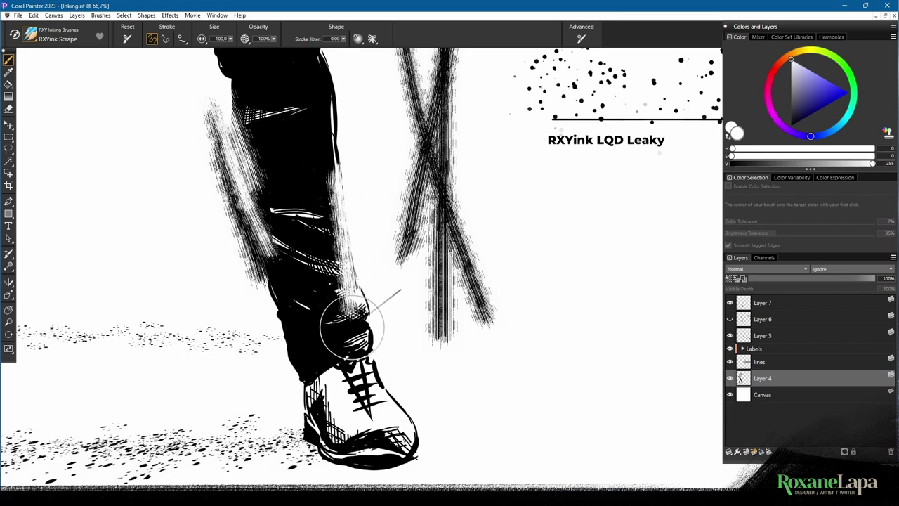
left_click_drag(333, 188, 343, 324)
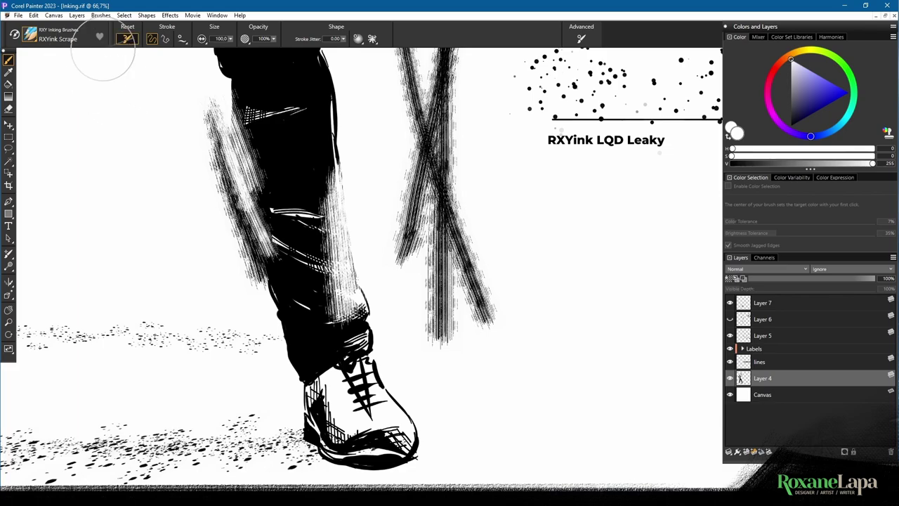
Select the RXYink LQD Grunge brush and bring its samples on the brush chart into view
left_click(32, 39)
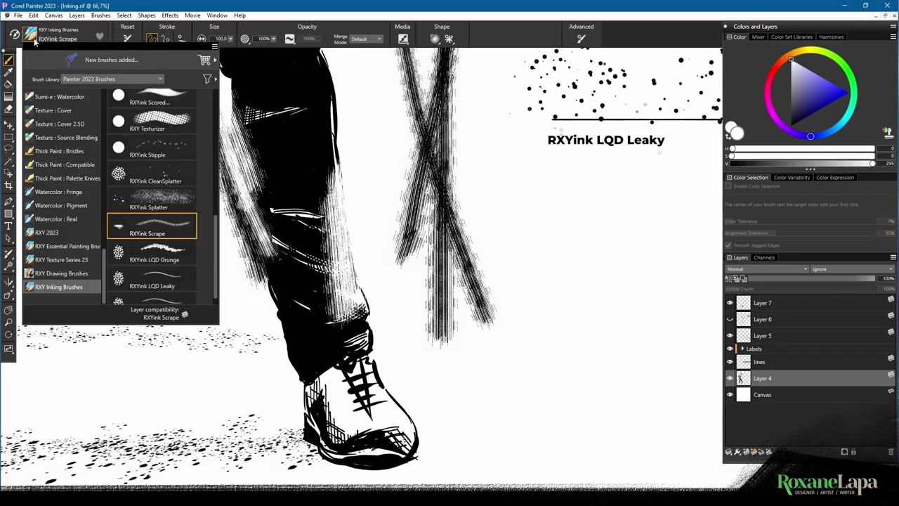
scroll(215, 238, "down", 1)
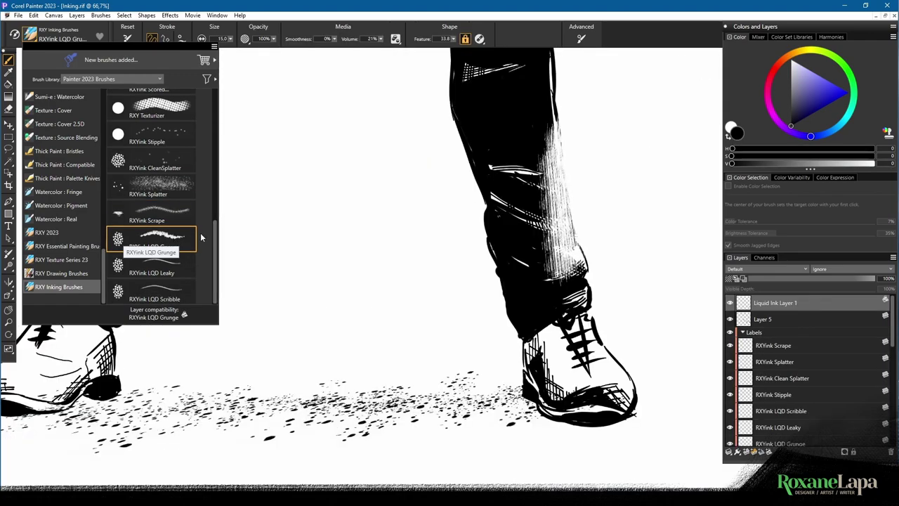
mouse_move(659, 158)
left_mouse_down()
mouse_move(295, 187)
mouse_move(263, 178)
left_mouse_up()
left_click_drag(428, 150, 404, 295)
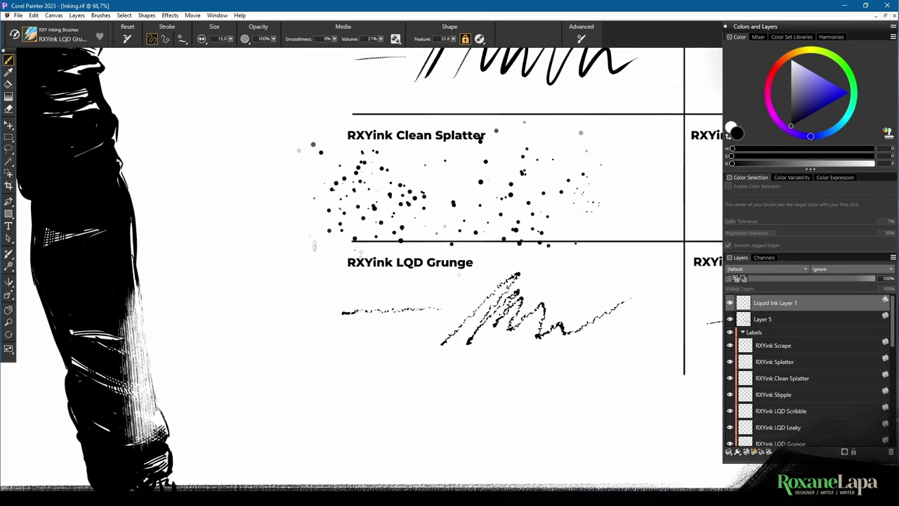
Add a new layer and draw rough straight, zigzag and overlapping LQD Grunge strokes around the RXYink LQD Grunge samples
key("ctrl+shift+n")
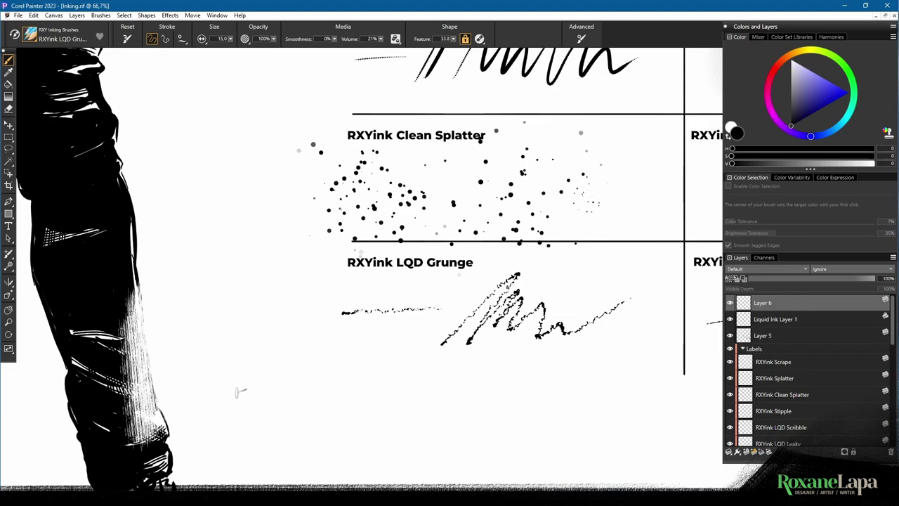
left_click_drag(238, 390, 322, 208)
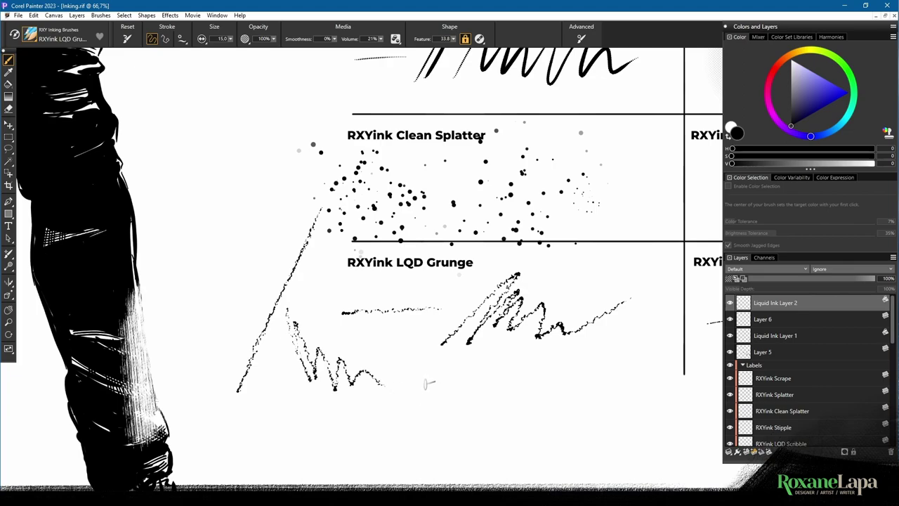
left_click_drag(495, 358, 384, 436)
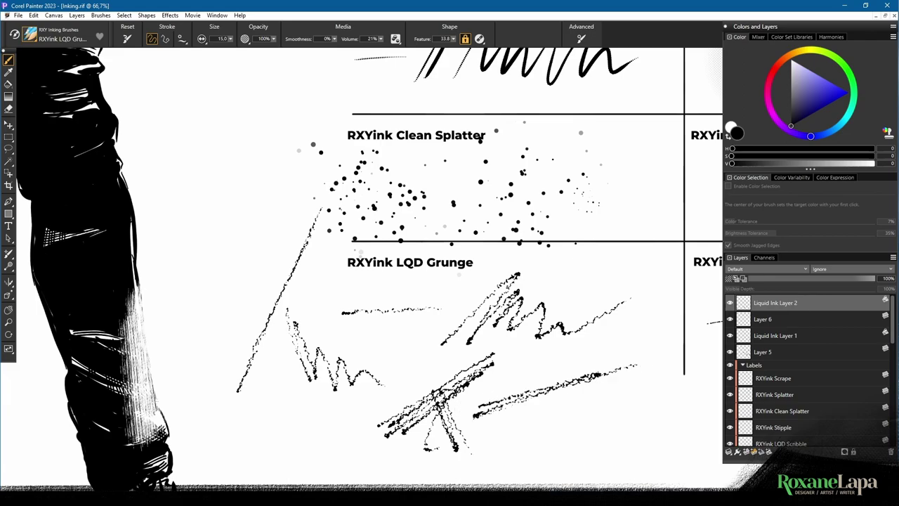
Select the RXYink LQD Leaky brush and draw looping, zigzag and long broken test strokes beneath the RXYink LQD Leaky samples
left_click_drag(634, 337, 375, 300)
left_click_drag(483, 316, 307, 324)
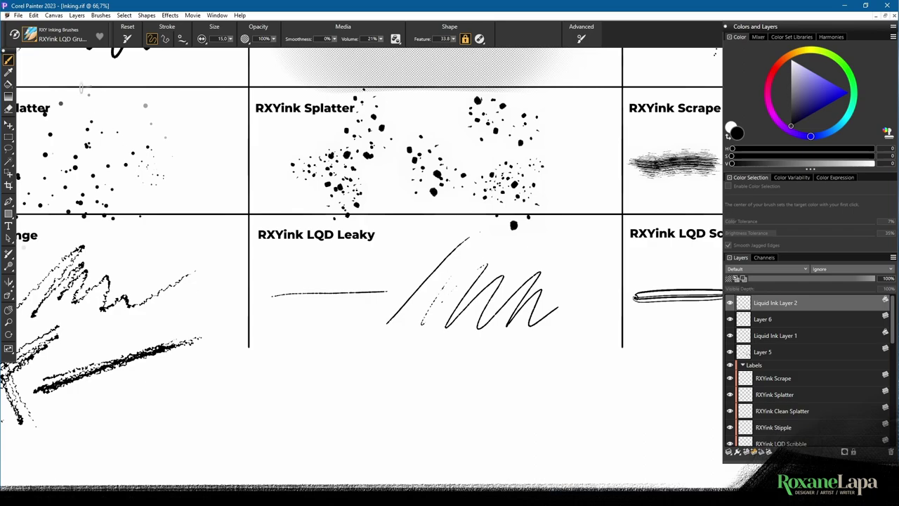
left_click(33, 38)
left_click(161, 239)
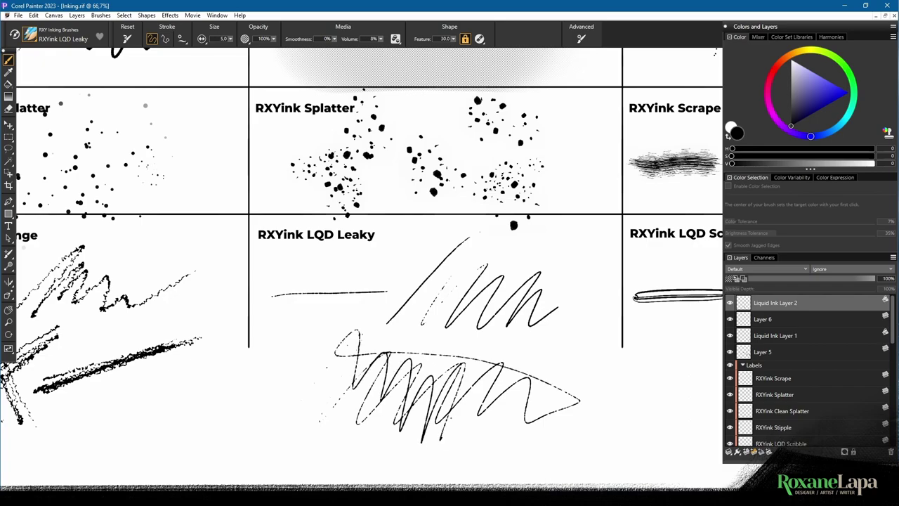
left_click_drag(541, 365, 360, 355)
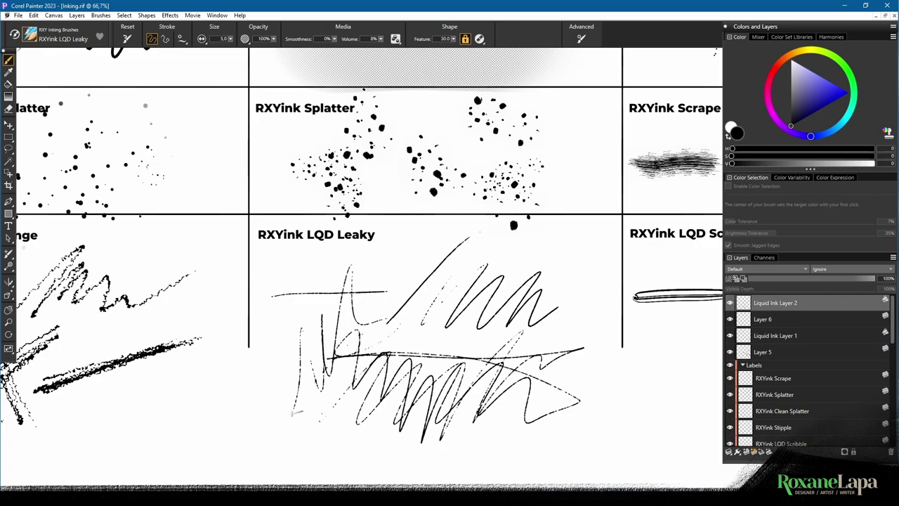
Select the RXYink LQD Scribble brush and draw a test stroke beneath the RXYink LQD Scribble samples on the brush chart
left_click_drag(602, 374, 281, 311)
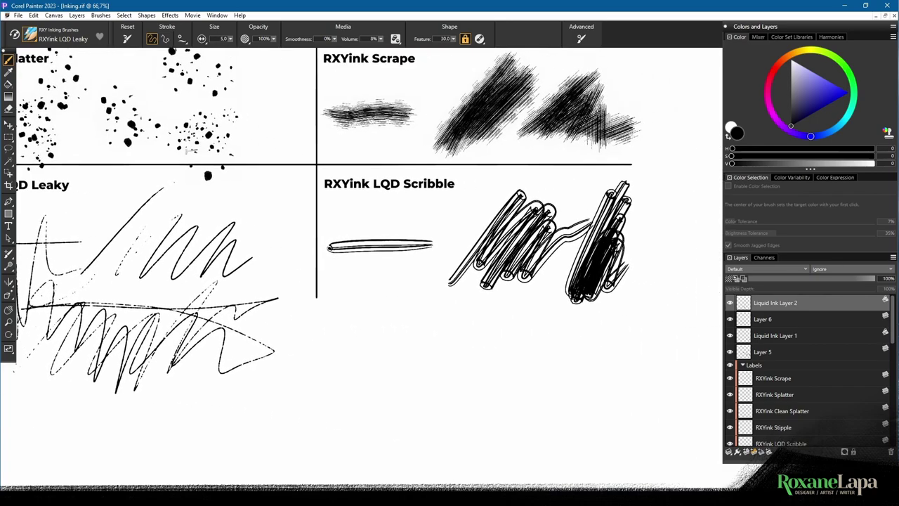
left_click(39, 33)
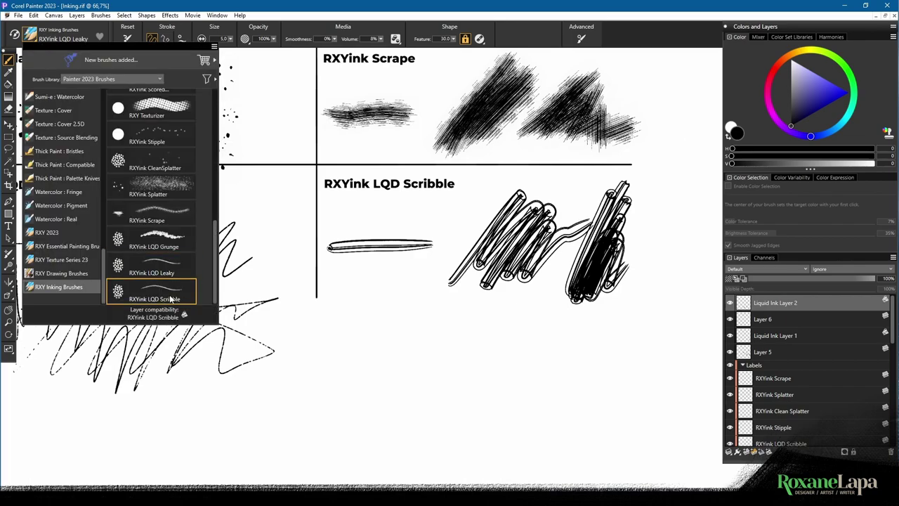
left_click(165, 295)
mouse_move(335, 346)
left_mouse_down()
mouse_move(480, 276)
mouse_move(417, 321)
mouse_move(490, 281)
mouse_move(369, 360)
mouse_move(516, 288)
left_mouse_up()
Draw long, curved, overlapping LQD Scribble strokes on the blank canvas alongside the outer edge of the figure's dark, shaded forearm
mouse_move(295, 217)
left_mouse_down()
mouse_move(700, 367)
mouse_move(479, 233)
mouse_move(660, 247)
left_mouse_up()
mouse_move(305, 229)
left_mouse_down()
mouse_move(467, 259)
mouse_move(774, 380)
left_mouse_up()
left_click_drag(231, 98, 295, 368)
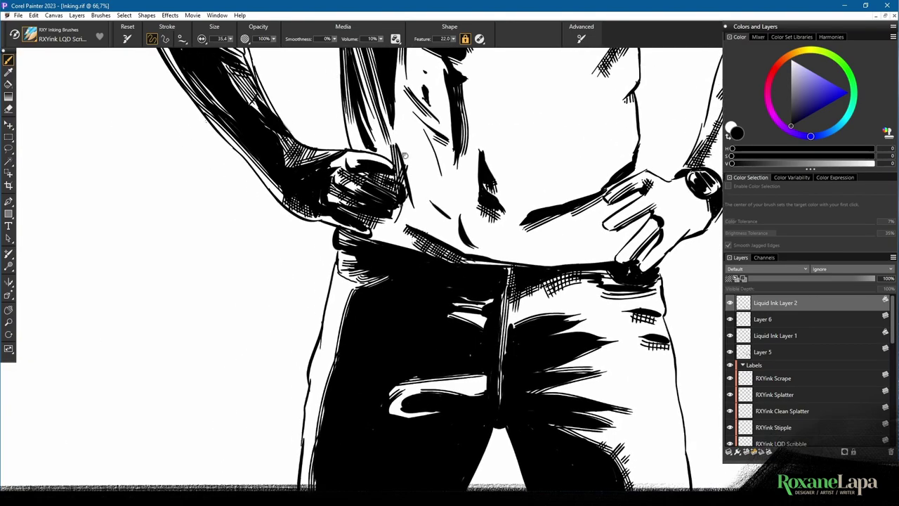
mouse_move(411, 148)
left_mouse_down()
mouse_move(517, 335)
mouse_move(542, 351)
left_mouse_up()
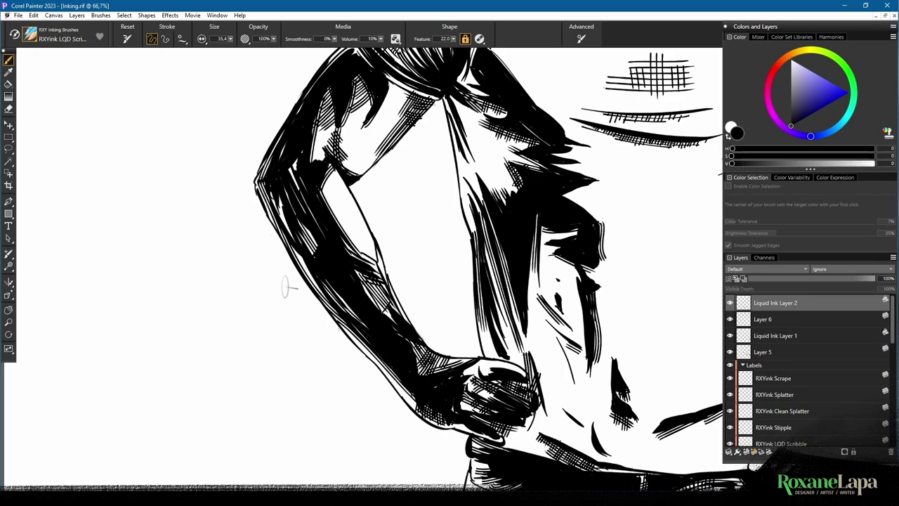
mouse_move(235, 218)
left_mouse_down()
mouse_move(361, 411)
mouse_move(355, 422)
mouse_move(373, 415)
mouse_move(371, 403)
left_mouse_up()
mouse_move(219, 239)
left_mouse_down()
mouse_move(380, 424)
mouse_move(375, 434)
left_mouse_up()
left_click_drag(245, 289, 385, 435)
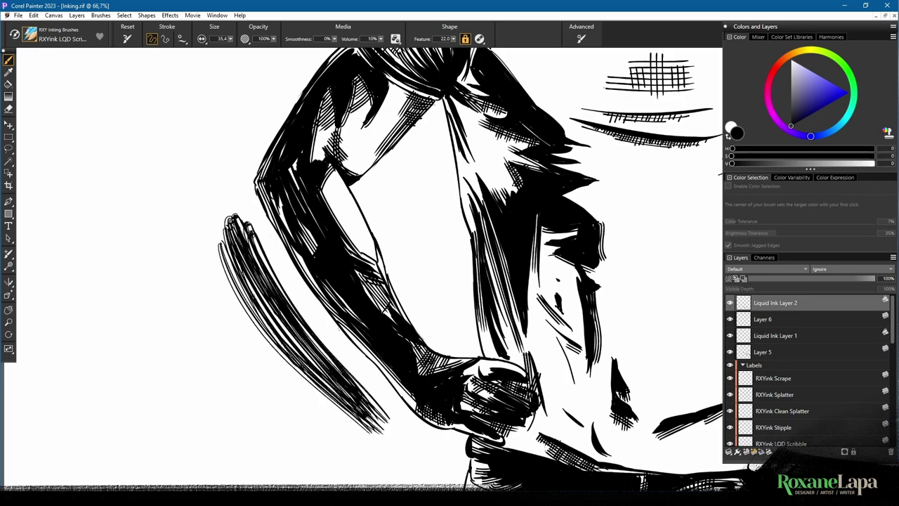
left_click_drag(226, 210, 379, 428)
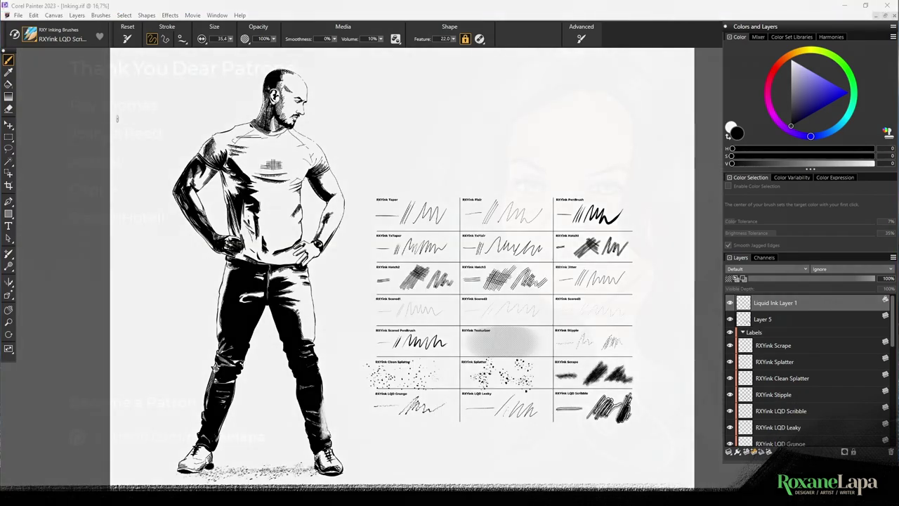